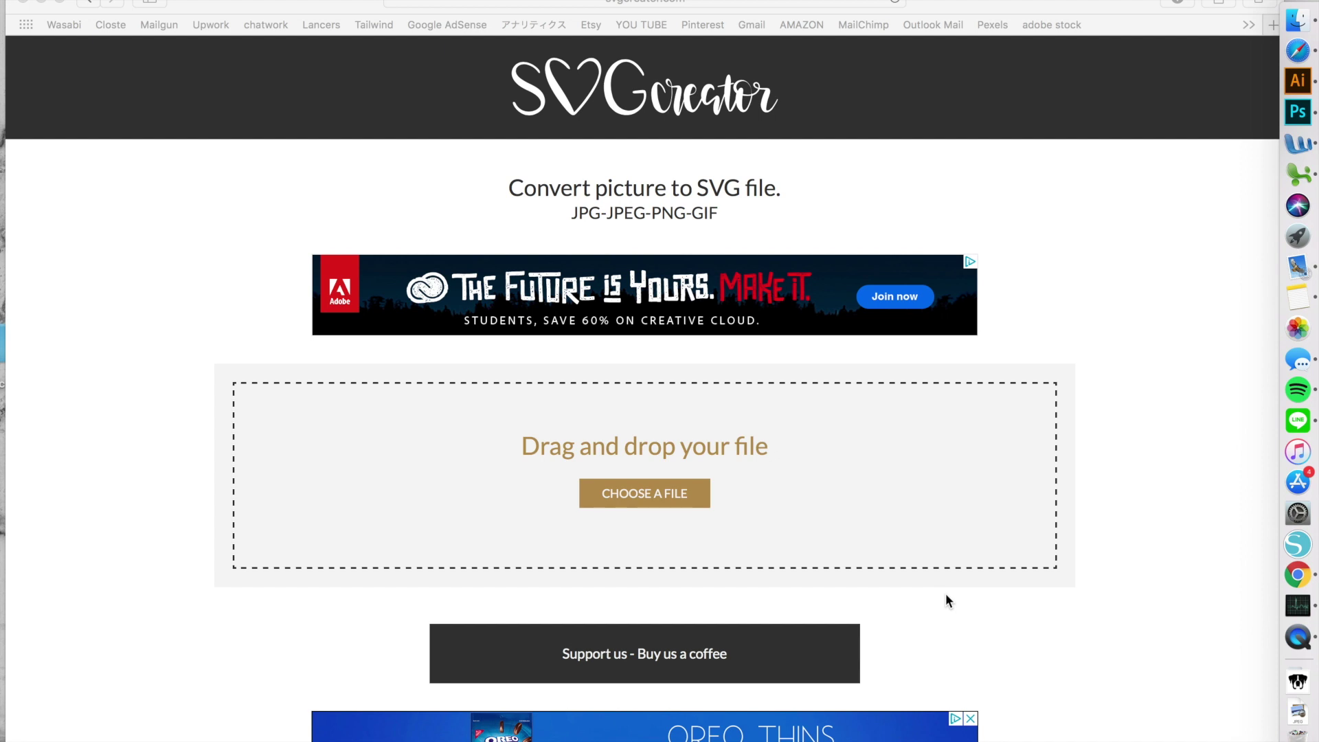
# - Upload the tattoo-pit-bull JPG from the Desktop and convert it to SVG
pyautogui.click(663, 498)
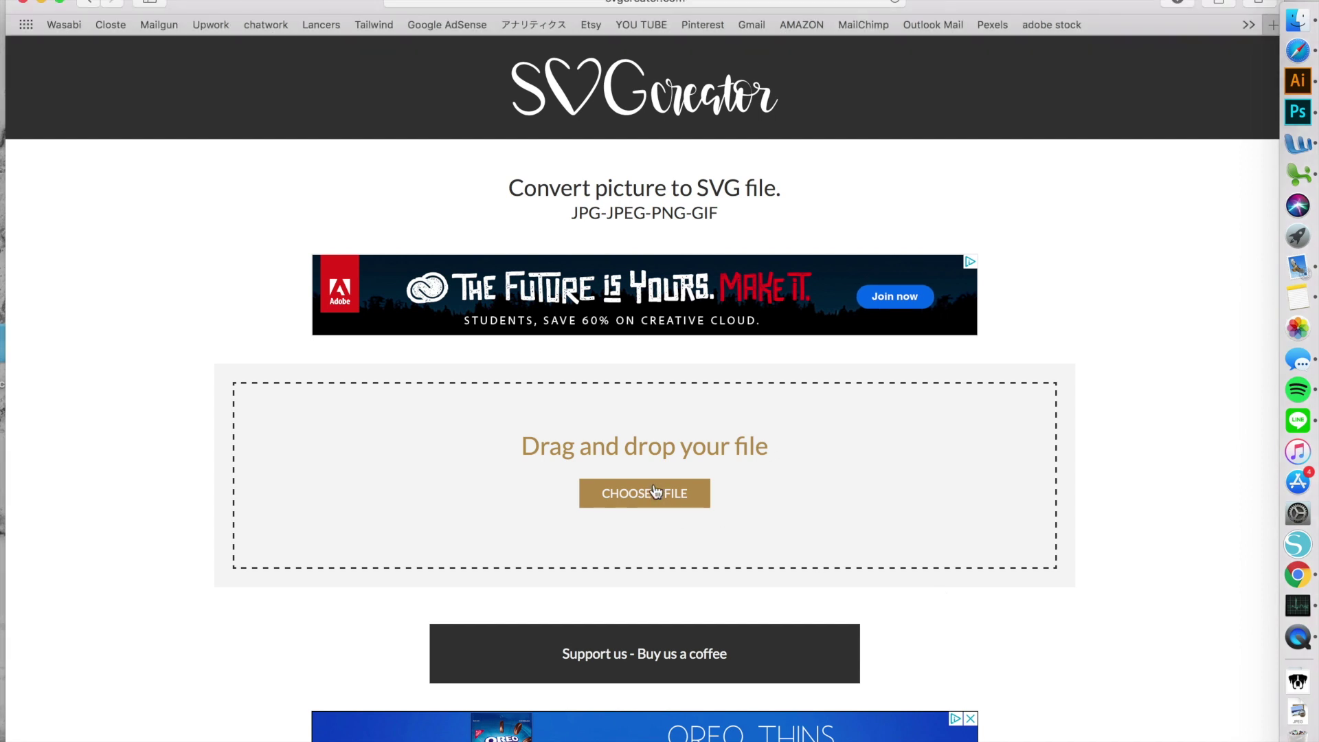
pyautogui.click(614, 130)
pyautogui.click(613, 341)
pyautogui.click(920, 429)
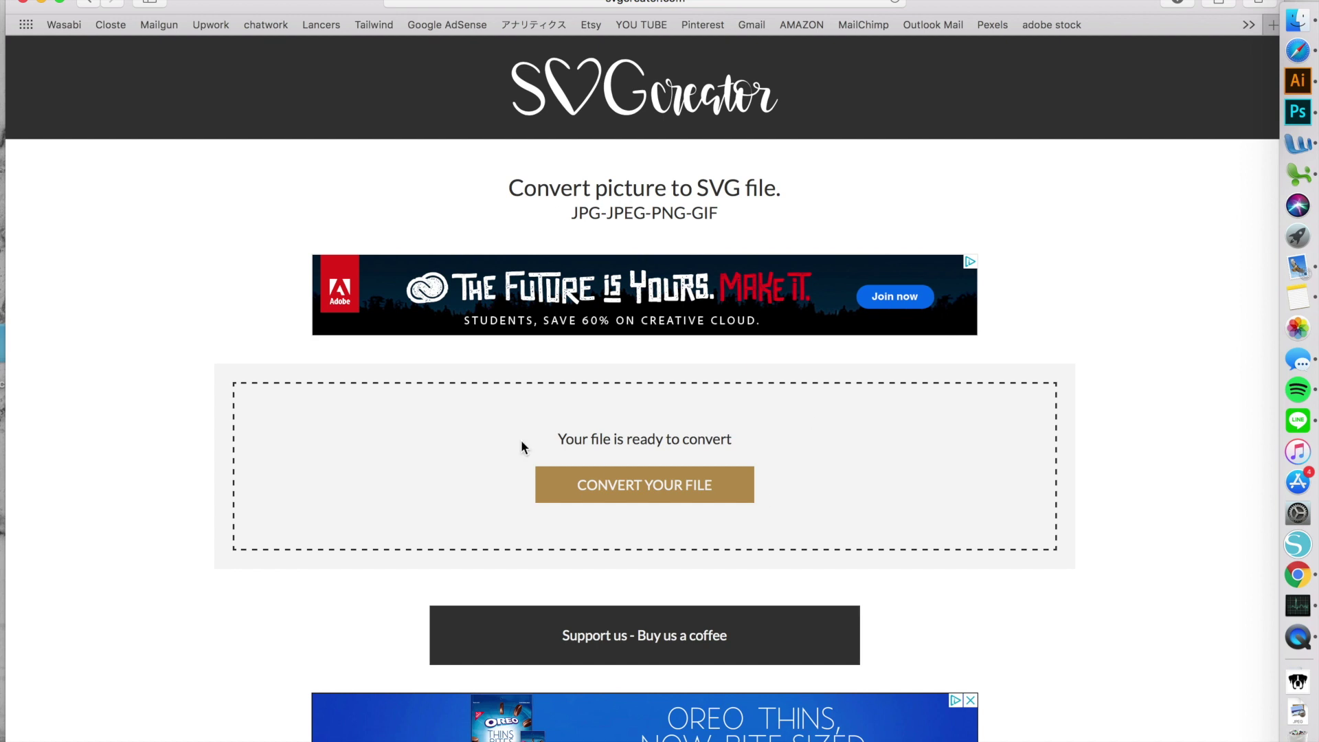
pyautogui.click(708, 492)
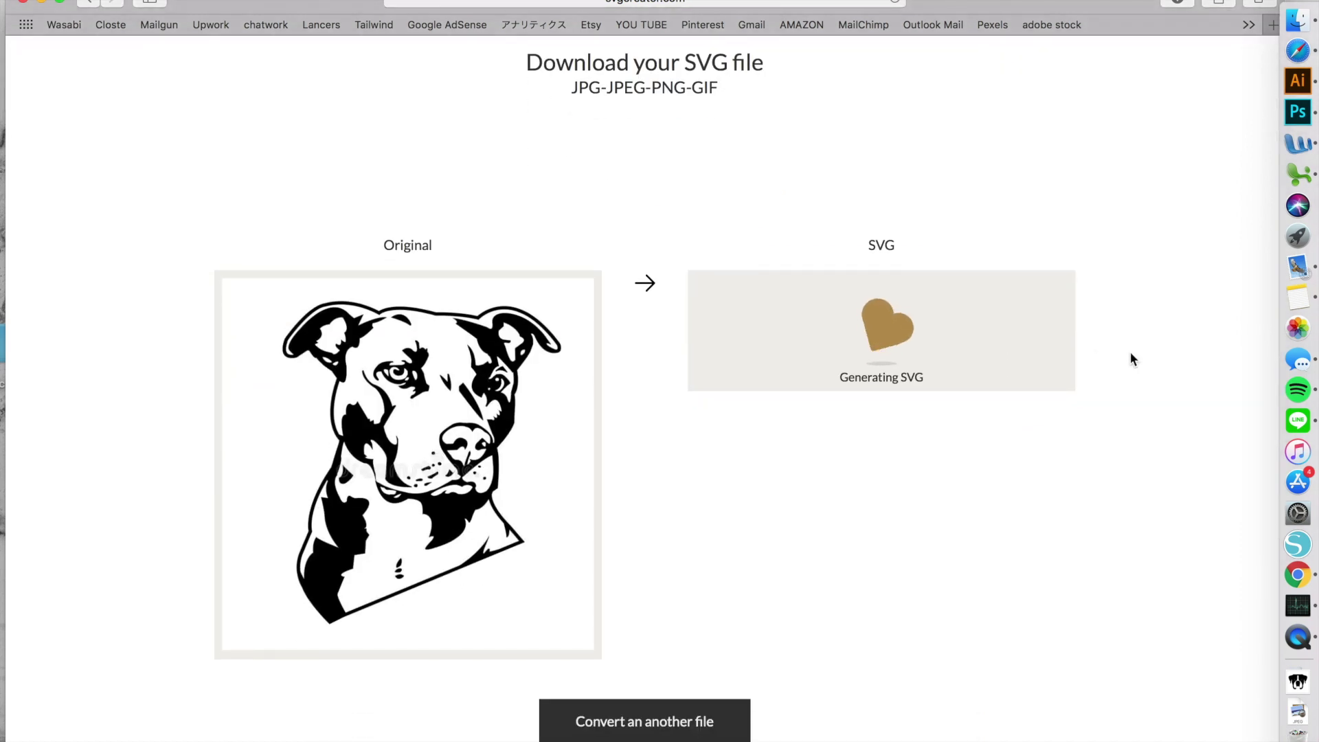
# - Download the generated pit bull SVG file
pyautogui.scroll(3, 1130, 351)
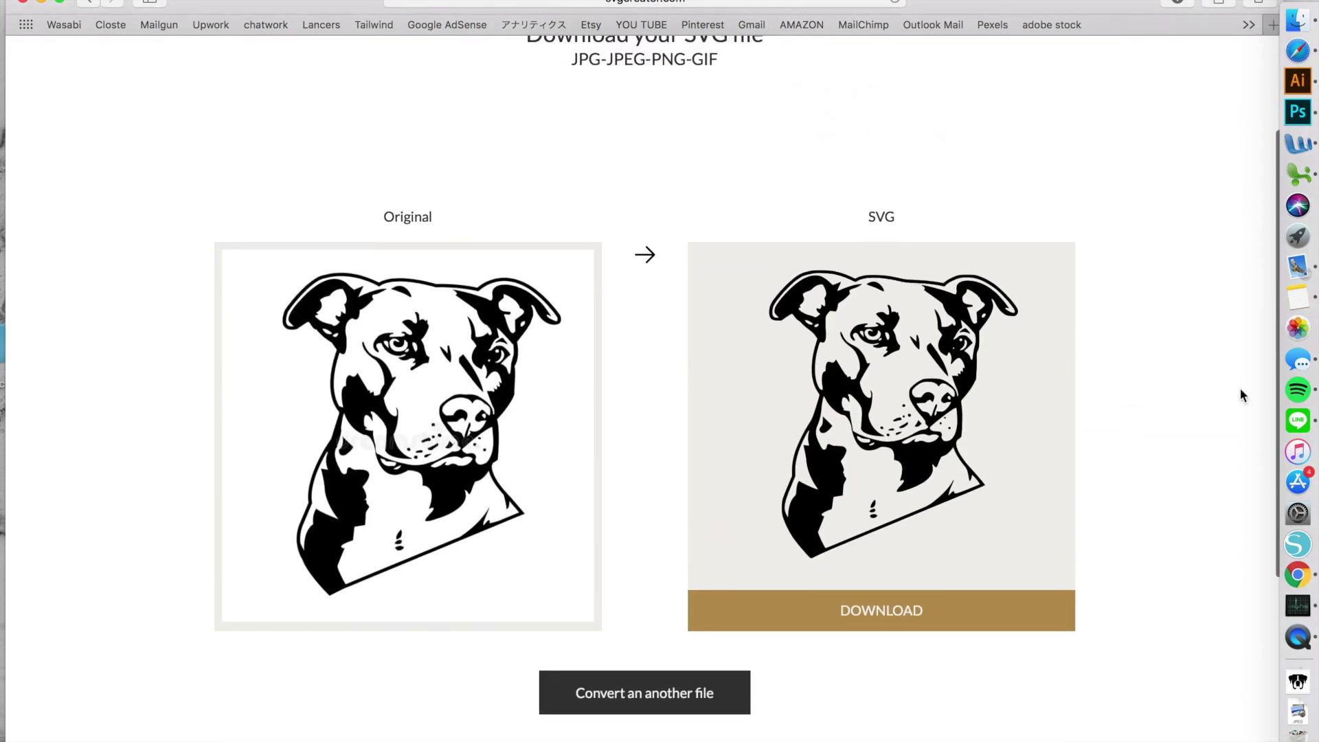
pyautogui.click(868, 613)
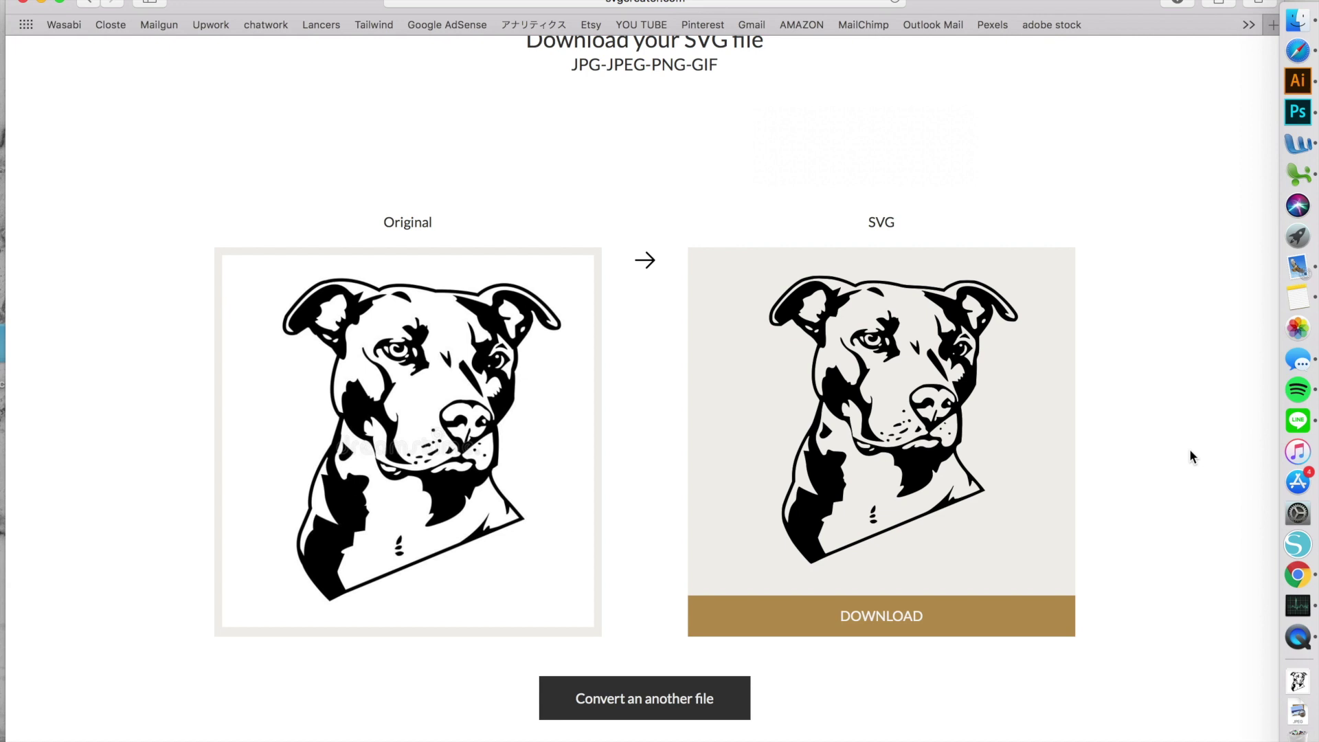
pyautogui.scroll(-1, 1189, 448)
# - Upload the boxer-dog JPG and convert it to a black-and-white SVG
pyautogui.click(734, 664)
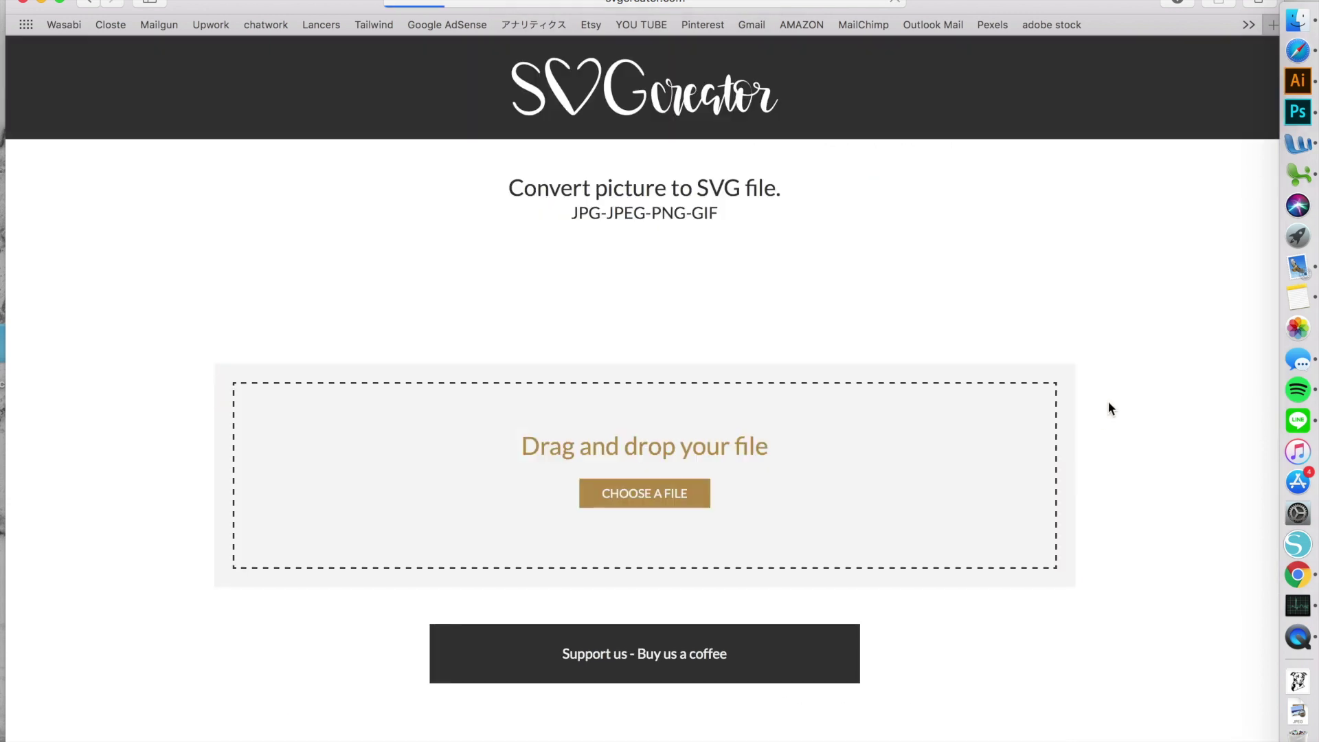
pyautogui.click(690, 497)
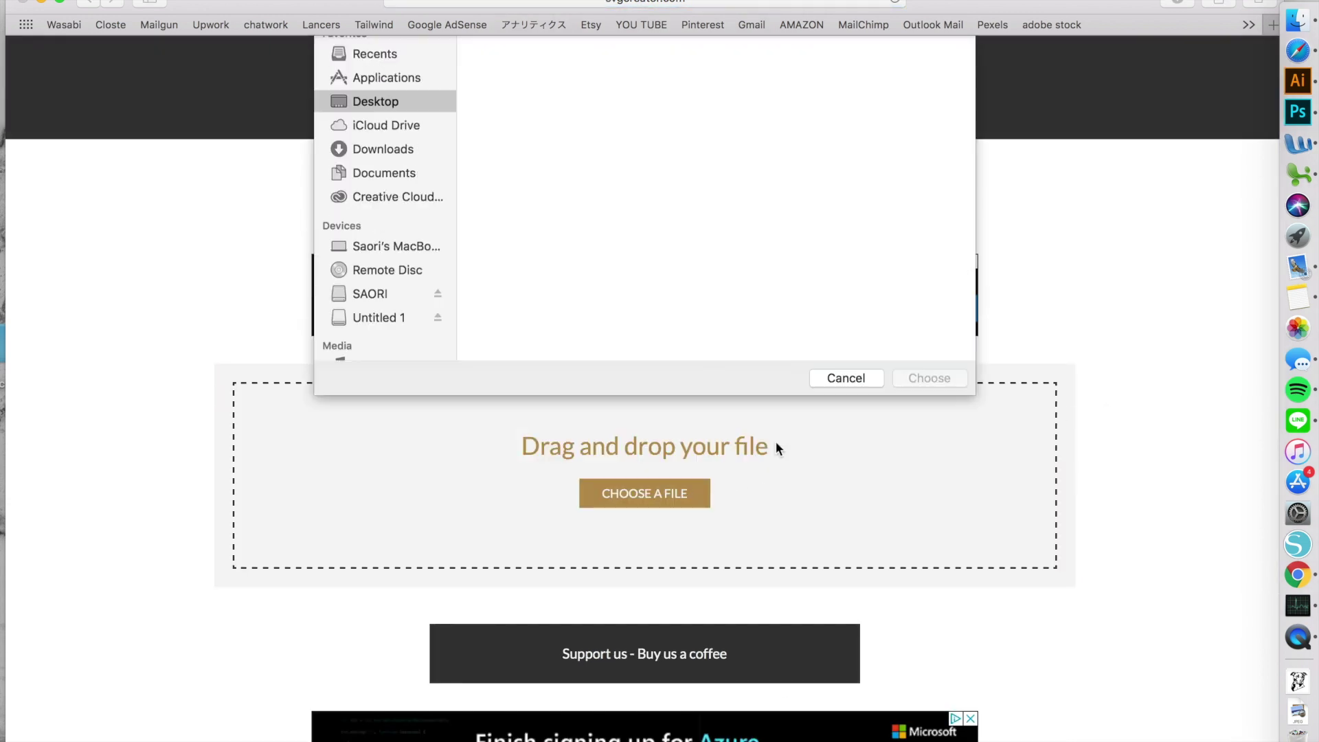
pyautogui.click(726, 144)
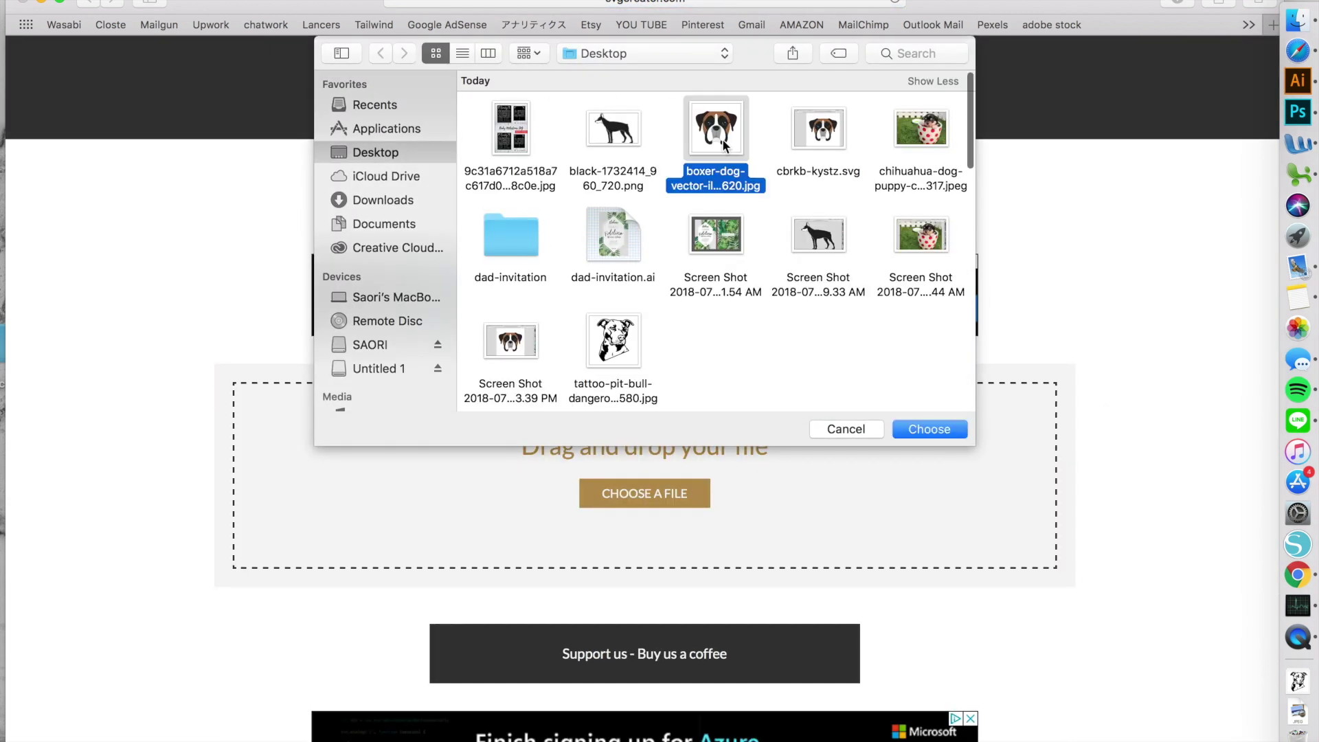
pyautogui.click(928, 429)
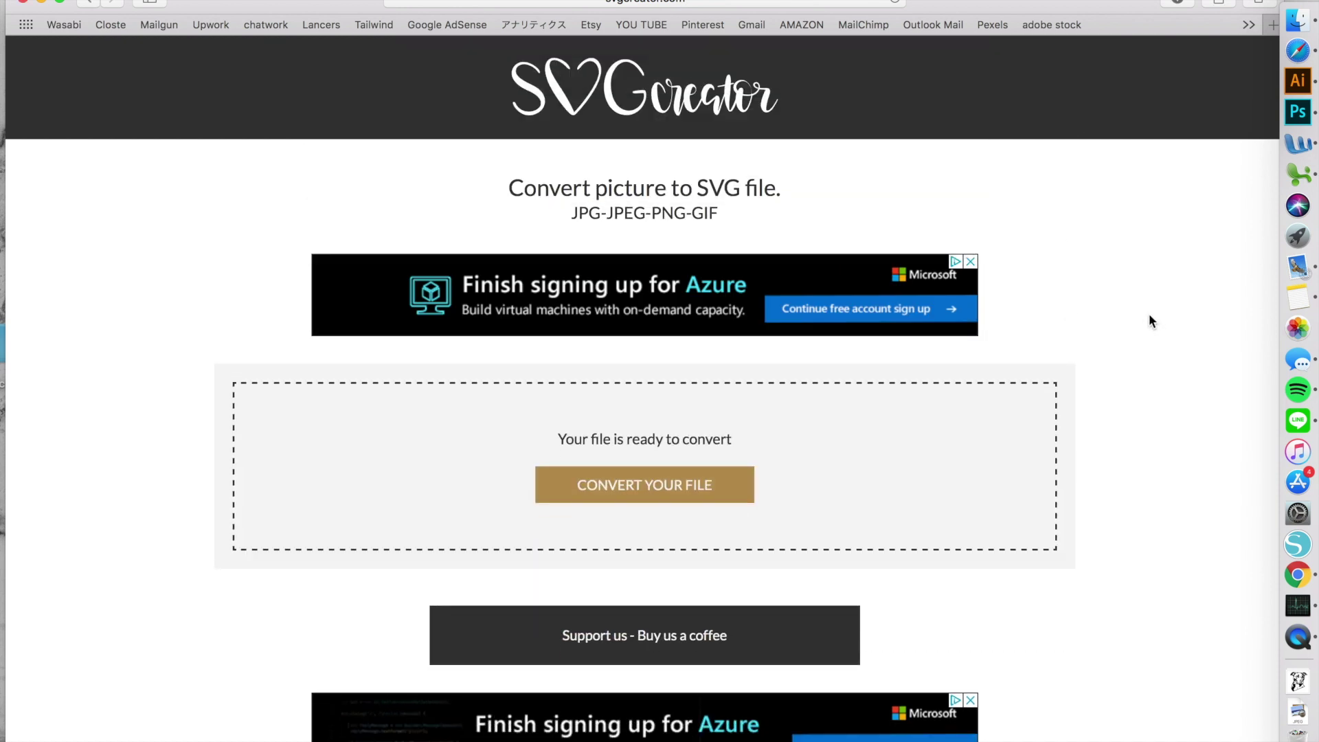
pyautogui.click(677, 485)
pyautogui.scroll(-3, 1136, 313)
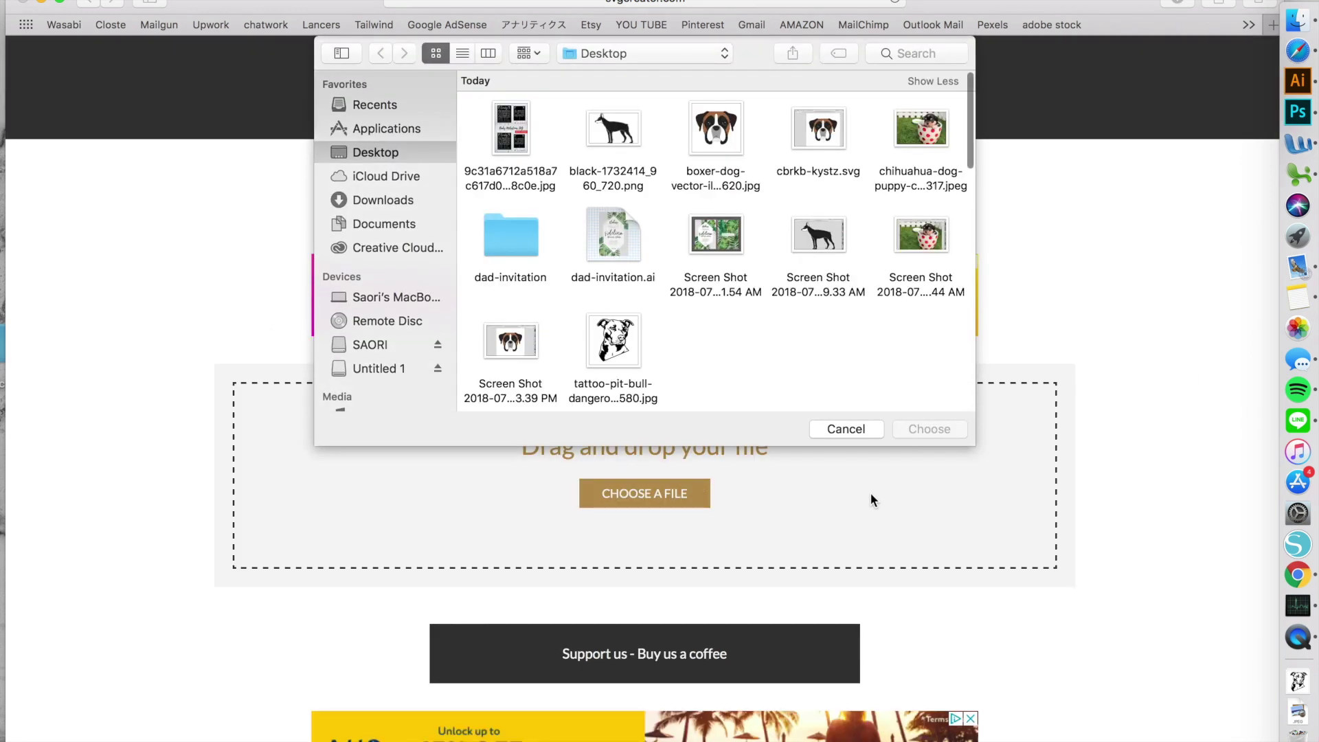
# - Upload the chihuahua-dog-puppy JPEG, convert it, and view the black-and-white trace
pyautogui.click(928, 134)
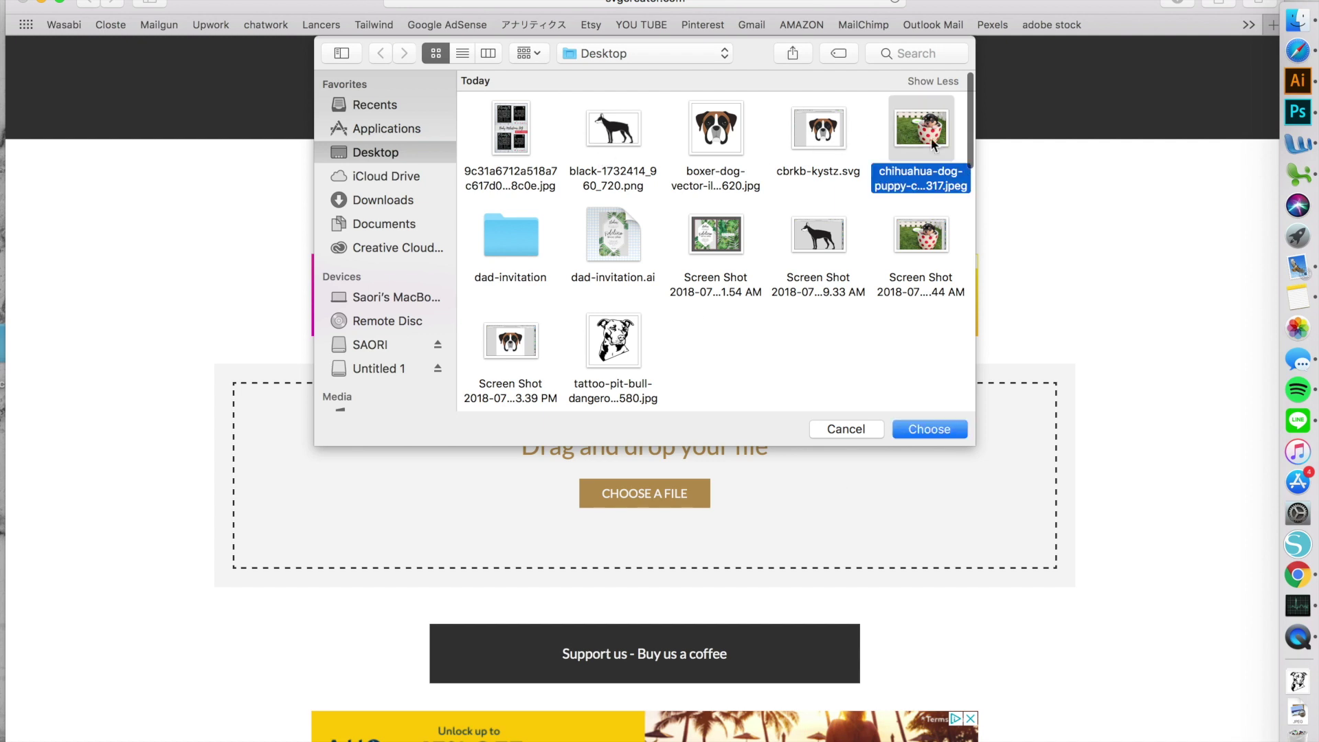
pyautogui.click(945, 436)
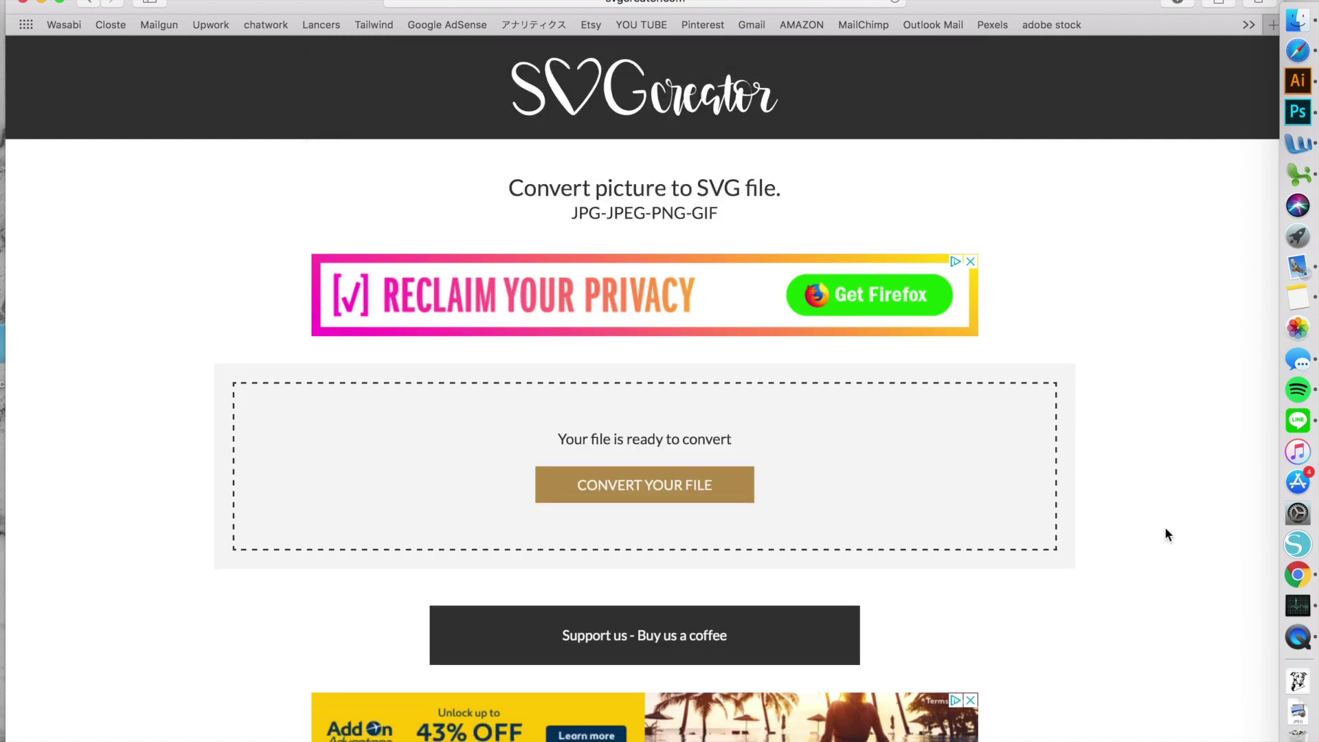
pyautogui.click(680, 486)
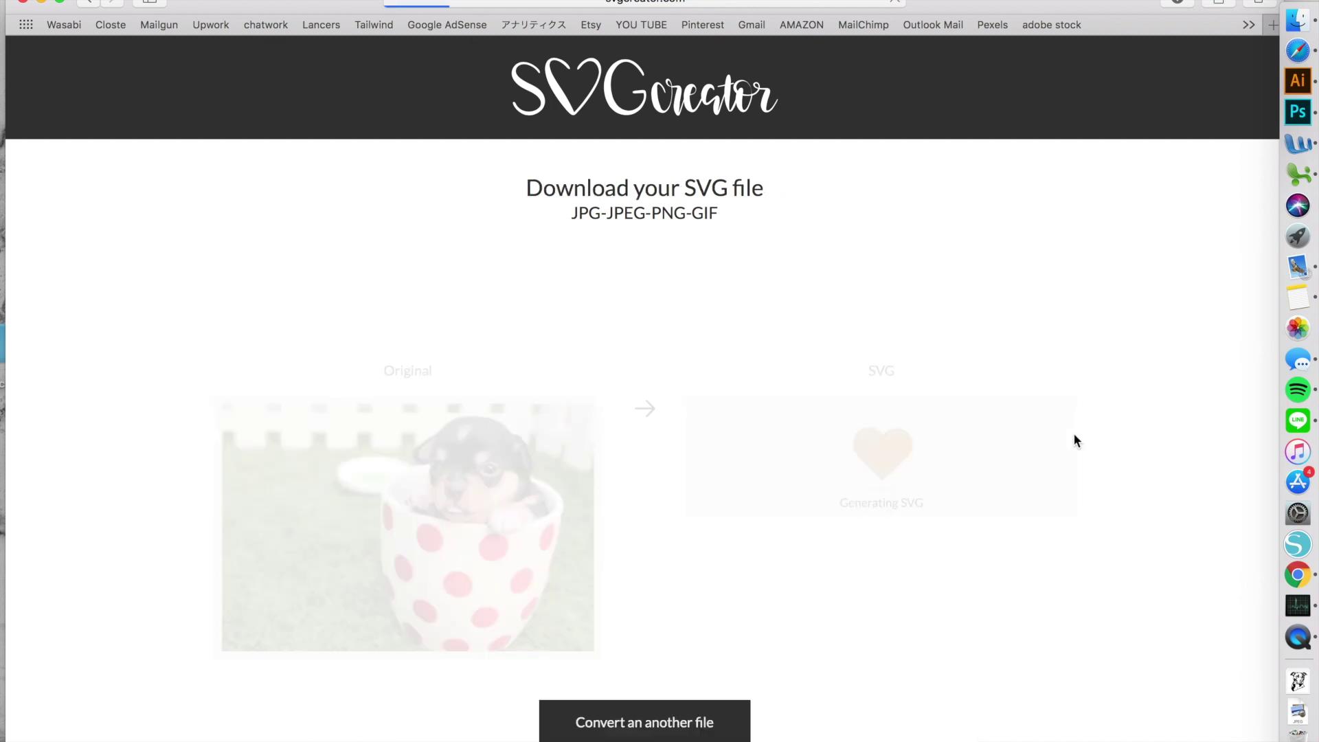
pyautogui.scroll(-4, 1111, 413)
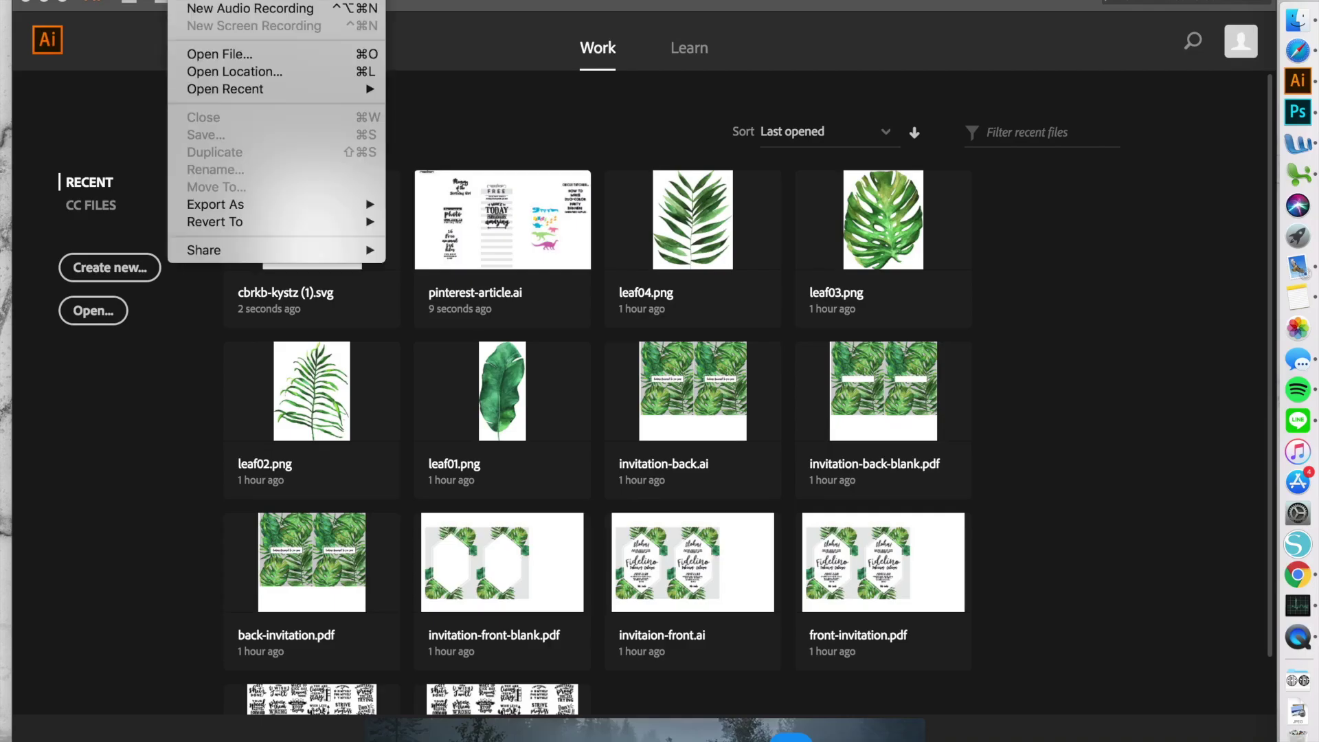
# - Create a new 800 × 800 px Custom document in RGB Color mode
pyautogui.click(124, 70)
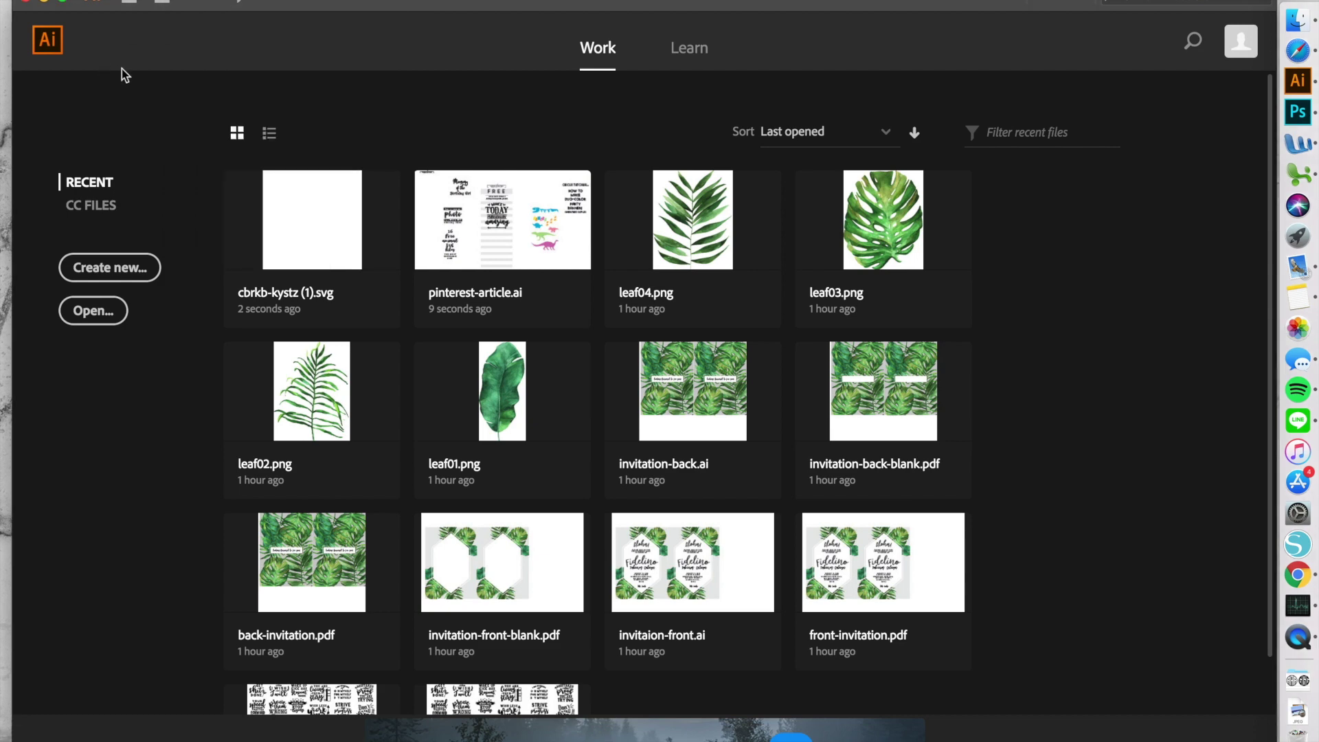
pyautogui.click(161, 2)
pyautogui.press('super+n')
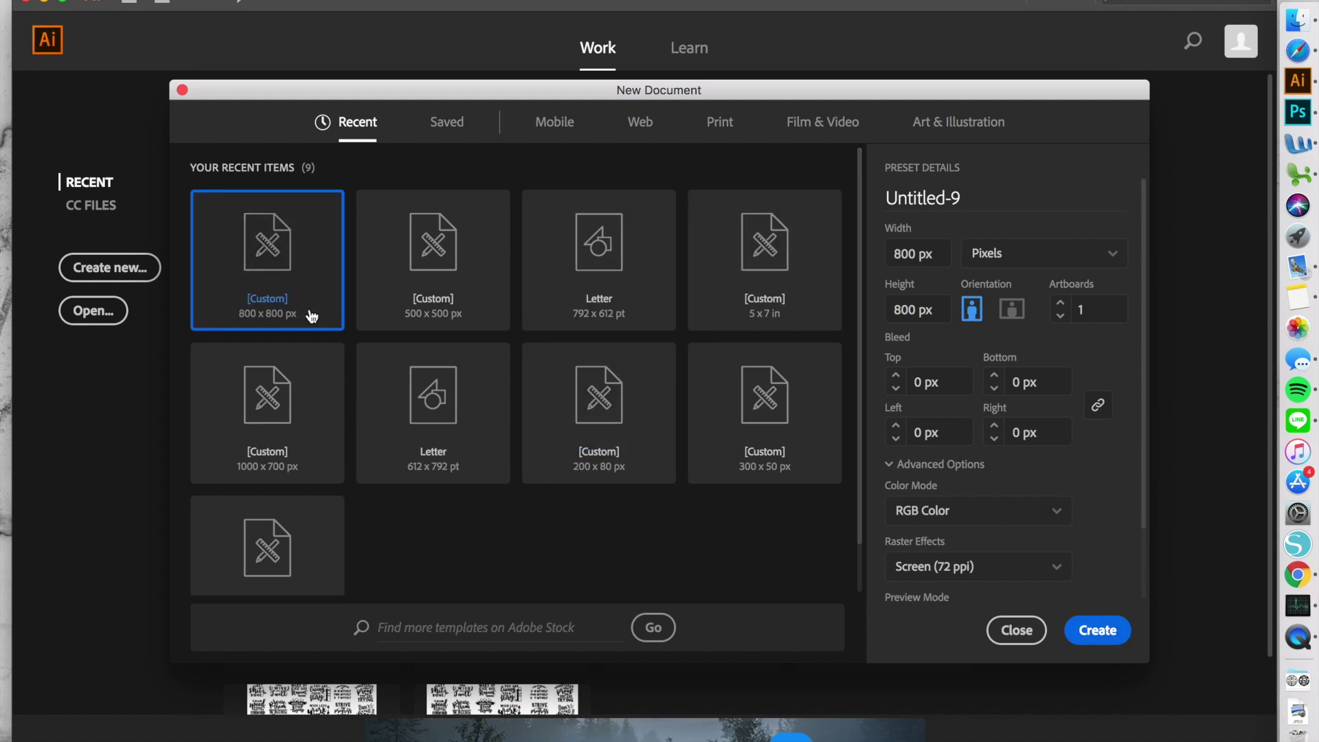
pyautogui.click(1096, 629)
pyautogui.click(1045, 519)
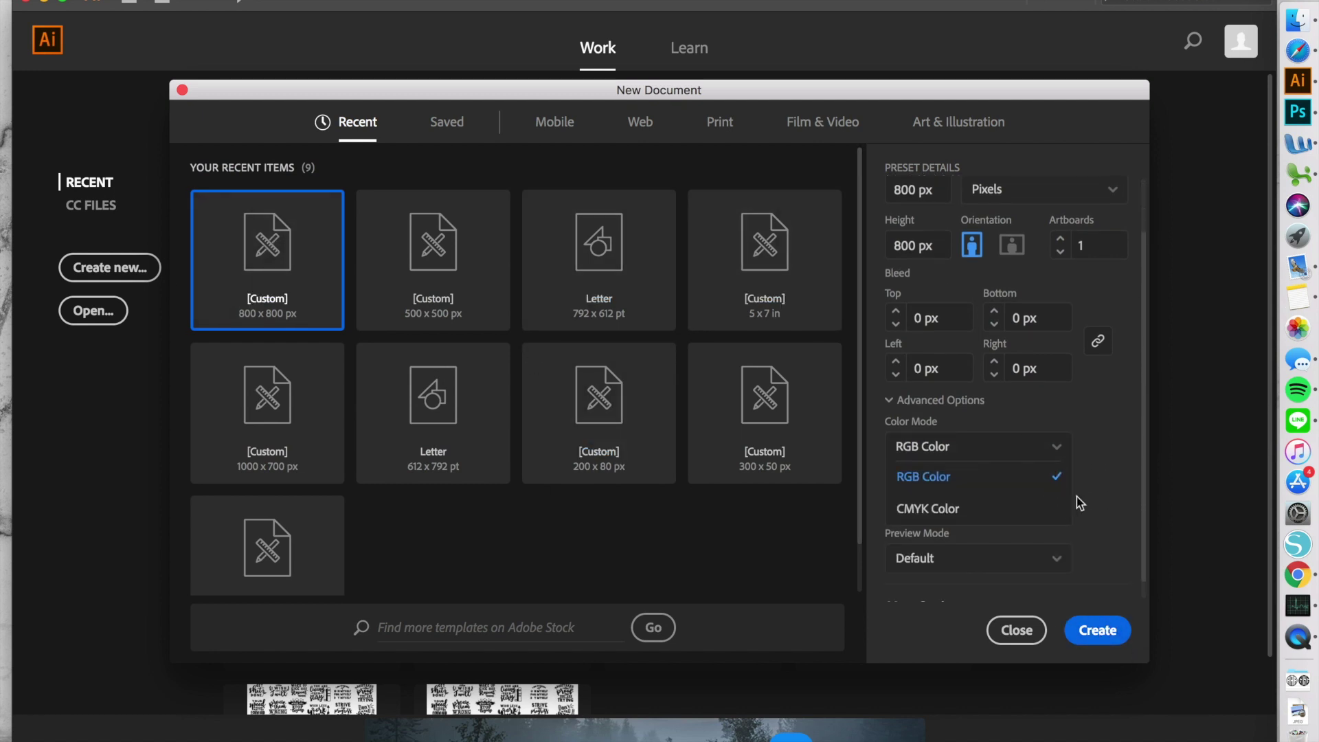
pyautogui.click(1005, 451)
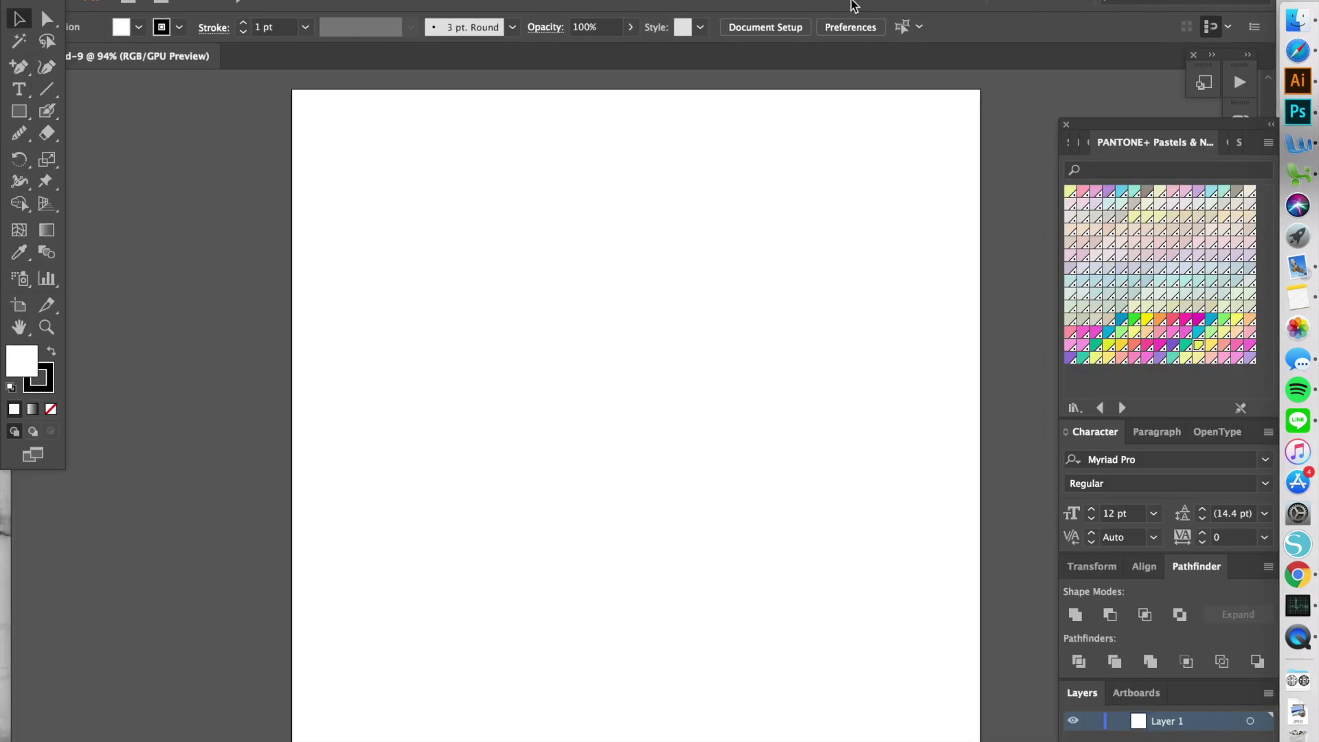
# - Drag the boxer-dog JPG from Desktop > 4-ways-SVG onto the artboard and enlarge it
pyautogui.moveTo(941, 3); pyautogui.dragTo(856, 2)
pyautogui.click(1297, 21)
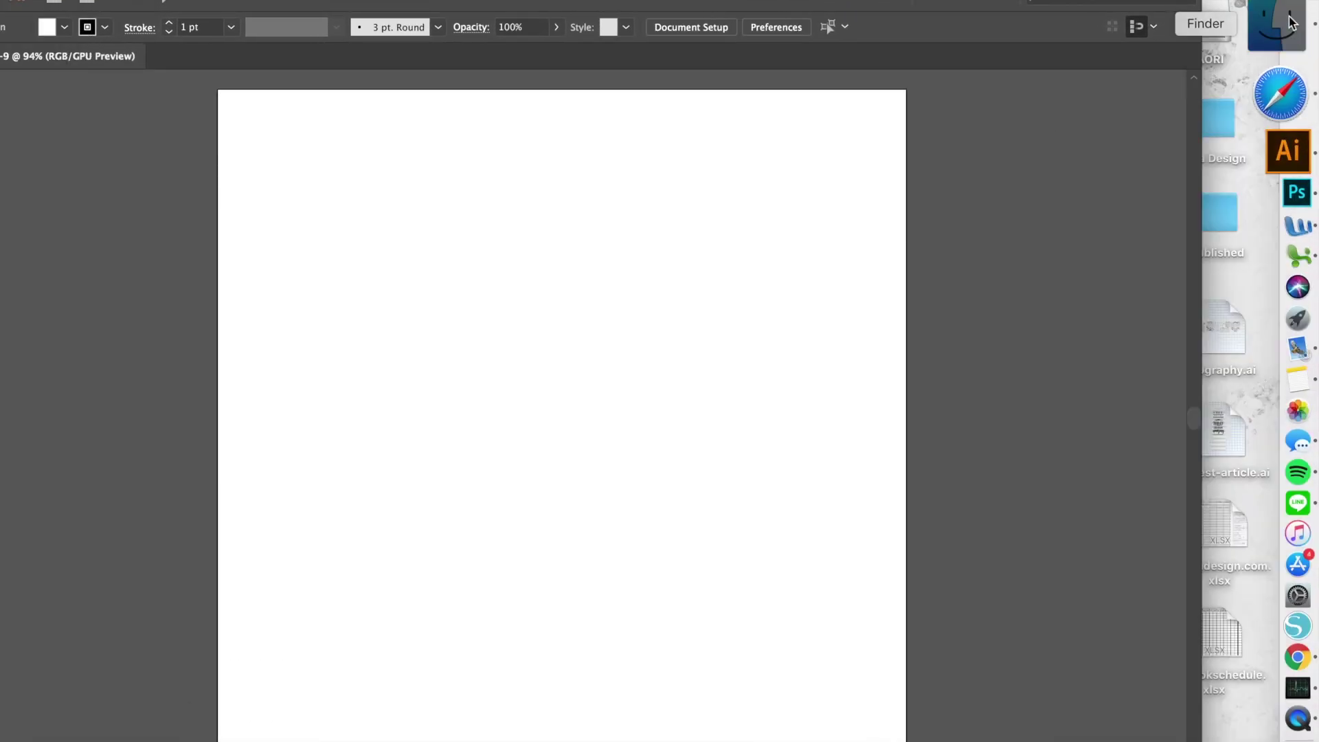
pyautogui.click(355, 196)
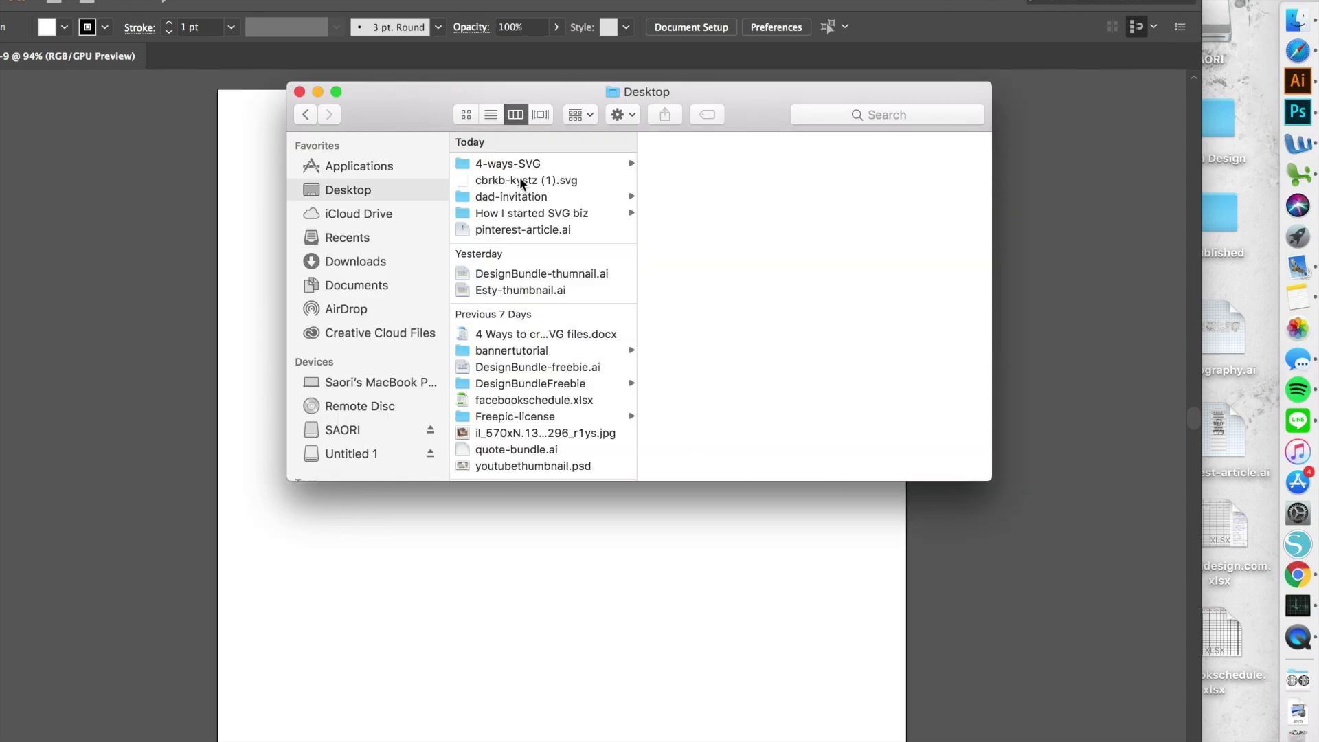
pyautogui.click(522, 167)
pyautogui.click(760, 169)
pyautogui.moveTo(756, 110); pyautogui.dragTo(918, 407)
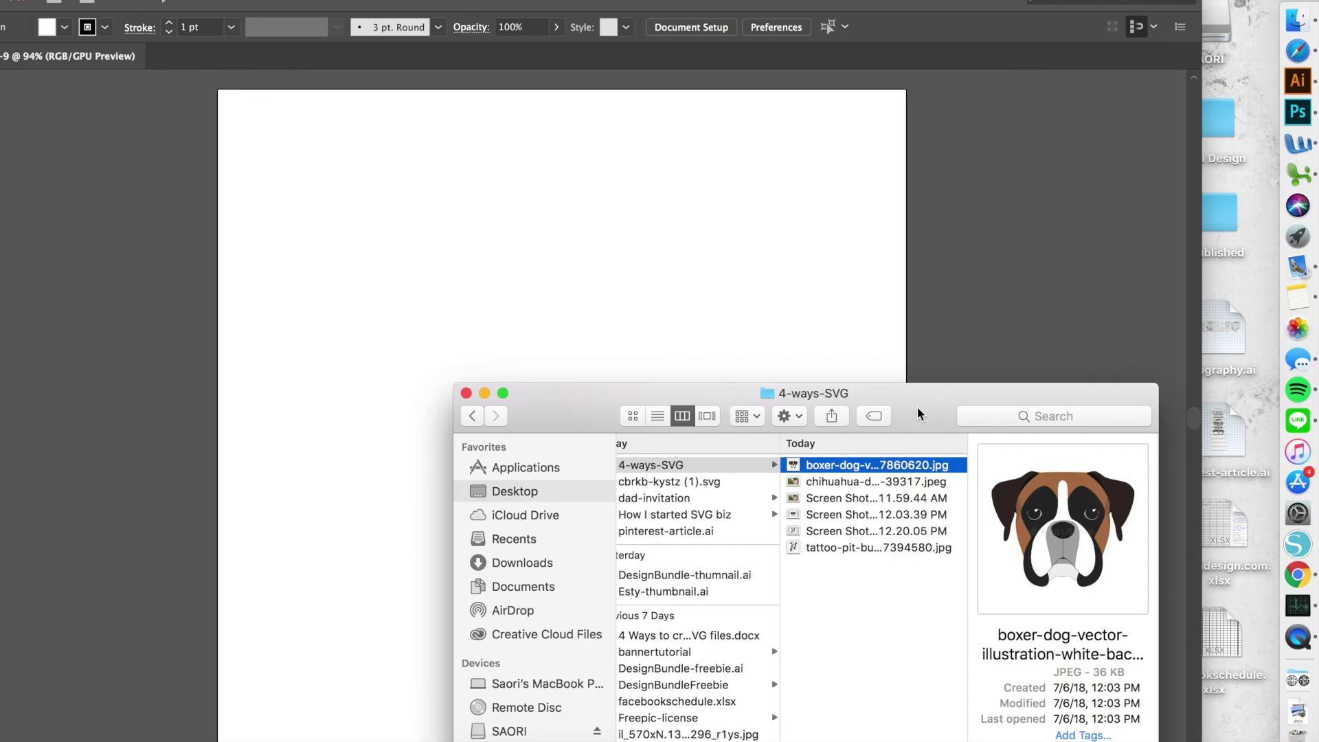
pyautogui.moveTo(801, 467); pyautogui.dragTo(584, 467)
pyautogui.click(872, 285)
pyautogui.moveTo(646, 376); pyautogui.dragTo(769, 254)
# - Centre the boxer image at 600 px and apply a black-and-white Image Trace
pyautogui.moveTo(700, 398); pyautogui.dragTo(701, 356)
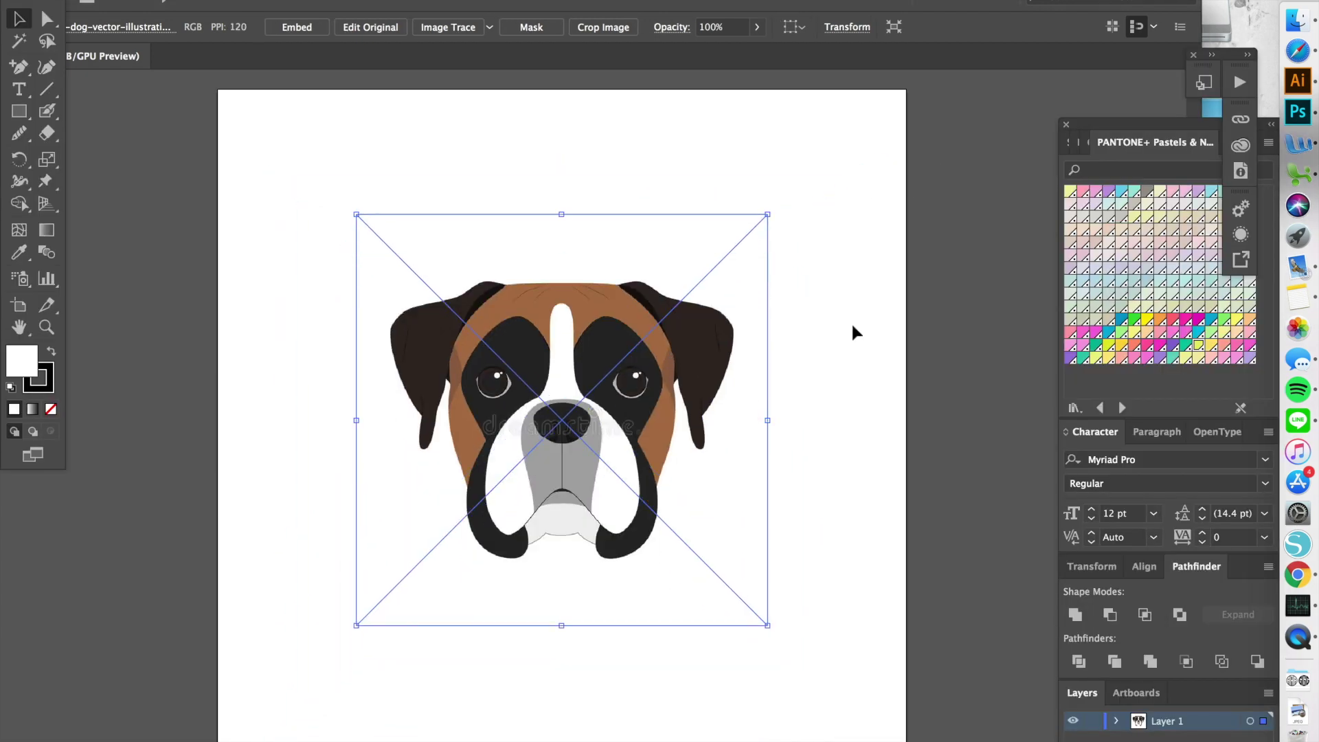
pyautogui.click(854, 329)
pyautogui.click(515, 371)
pyautogui.click(237, 0)
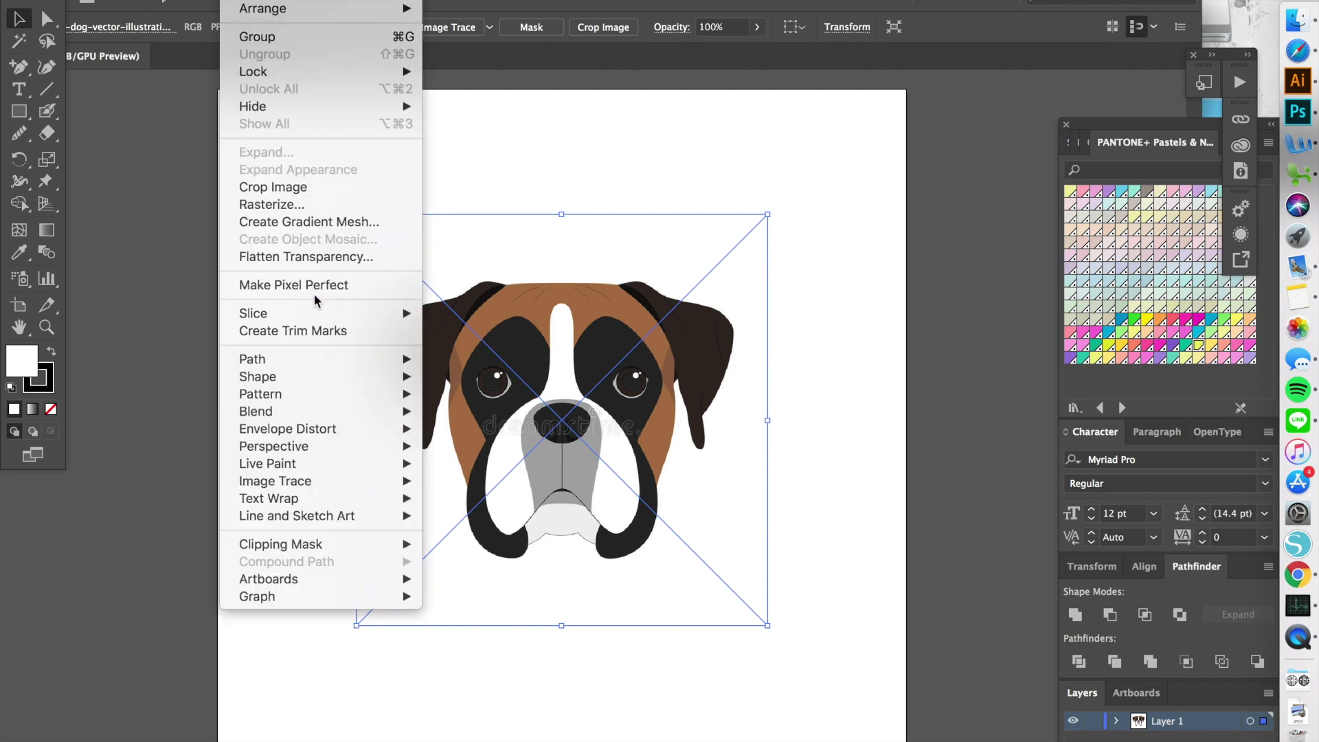
pyautogui.moveTo(336, 364)
pyautogui.moveTo(341, 489)
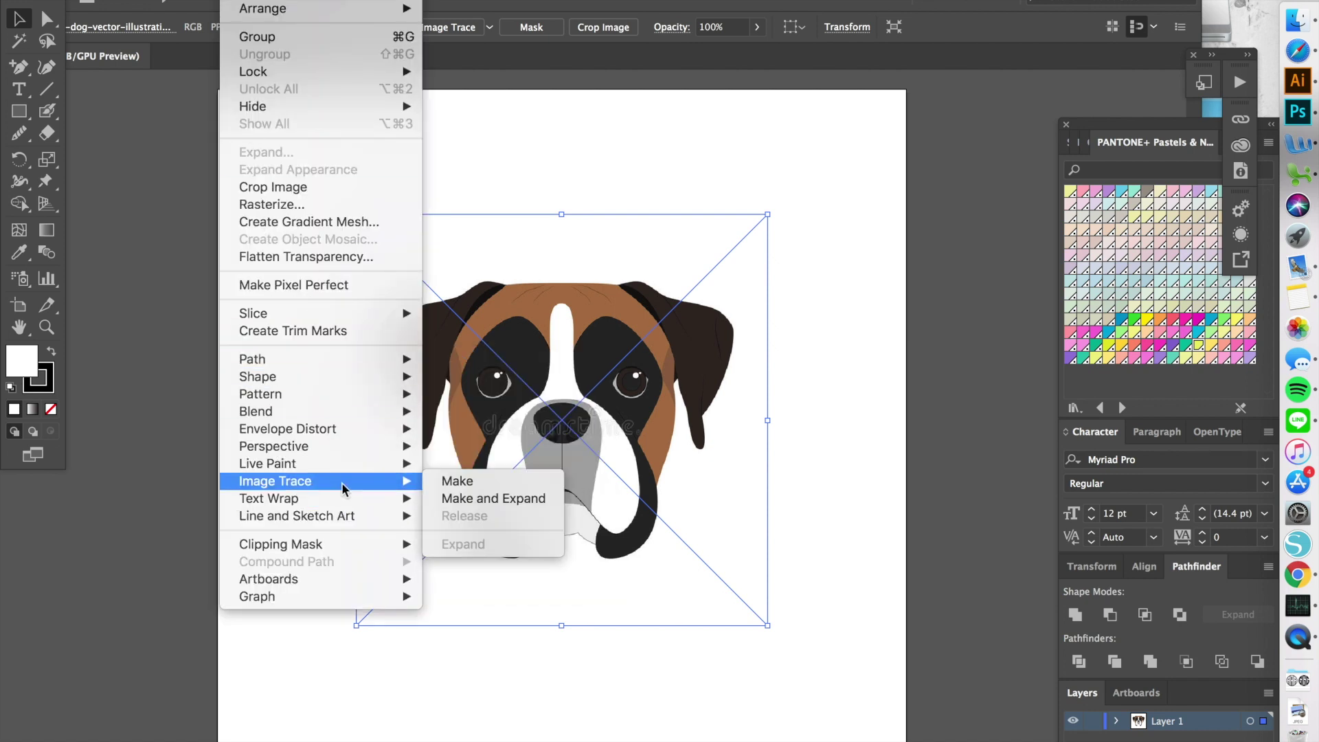
pyautogui.click(456, 481)
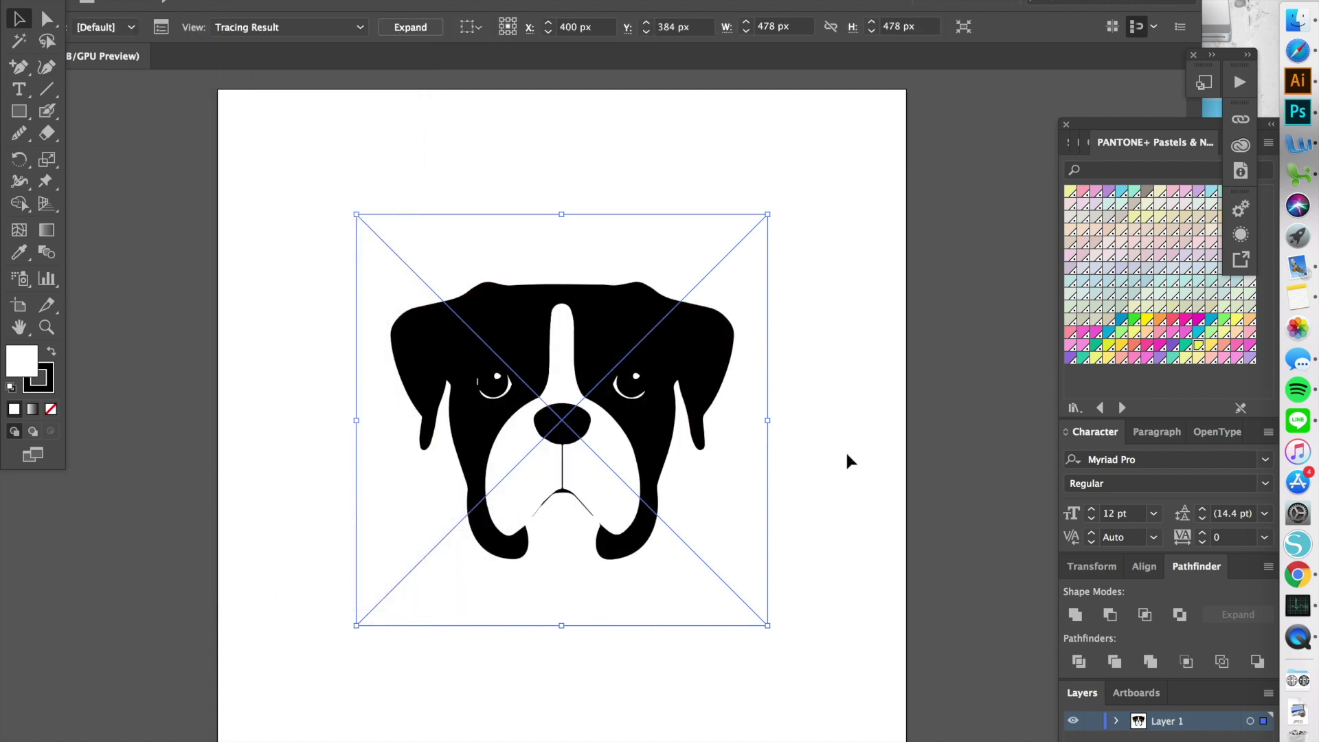
# - In the Image Trace panel's advanced options, switch the preset to 6 Colors
pyautogui.click(162, 28)
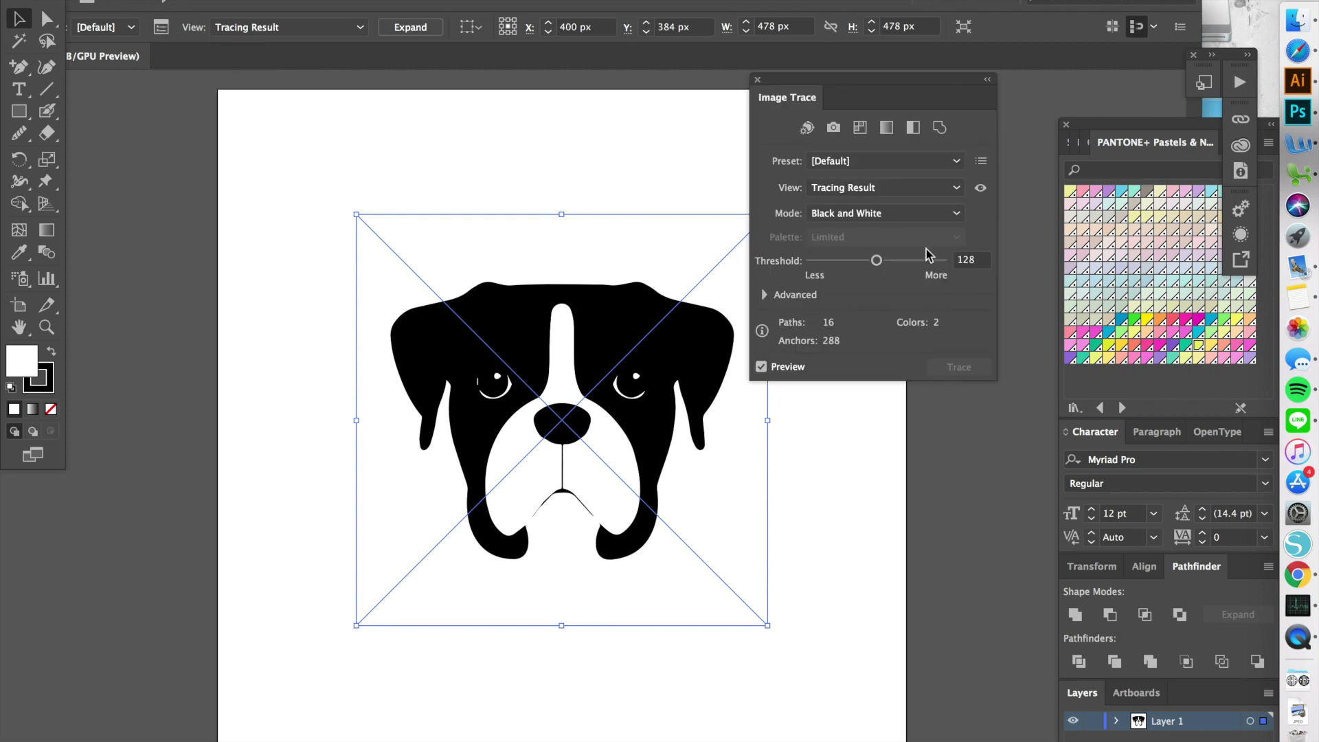
pyautogui.moveTo(852, 95)
pyautogui.mouseDown()
pyautogui.moveTo(901, 83)
pyautogui.moveTo(890, 94)
pyautogui.mouseUp()
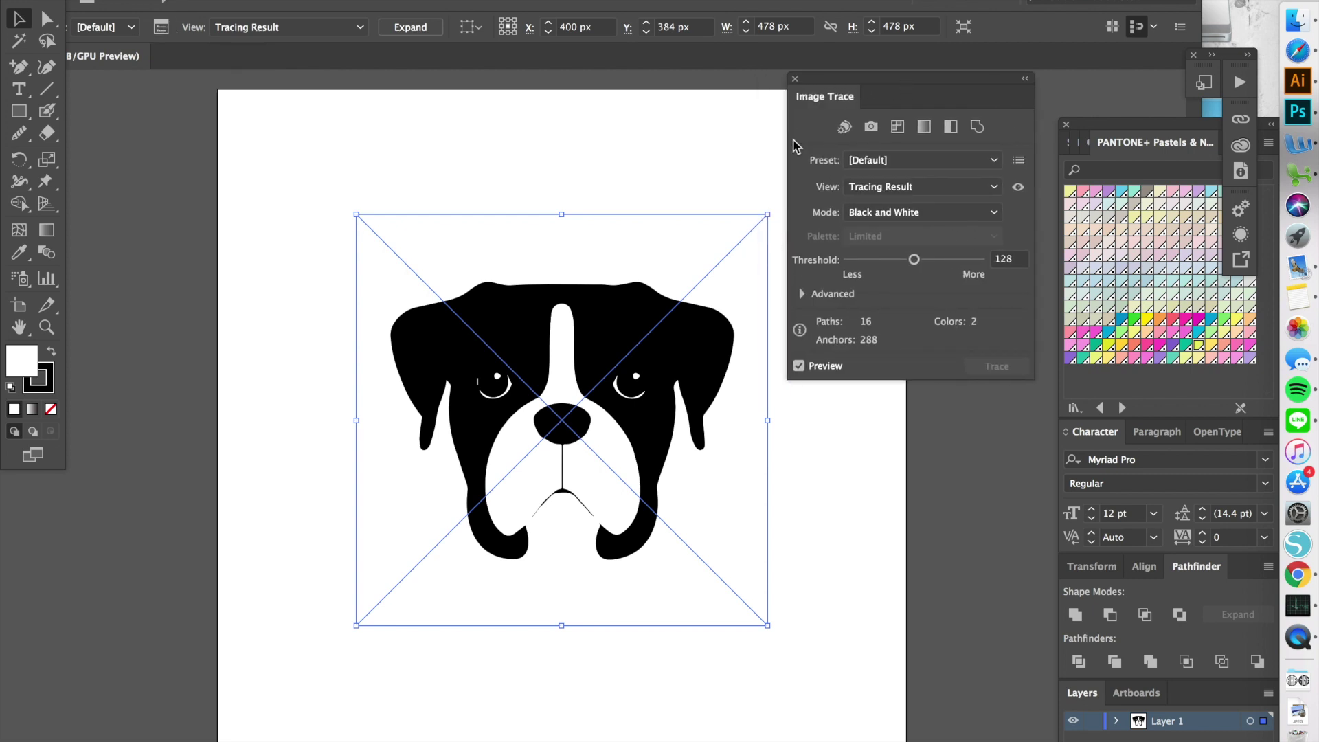
pyautogui.hscroll(3, 678, 198)
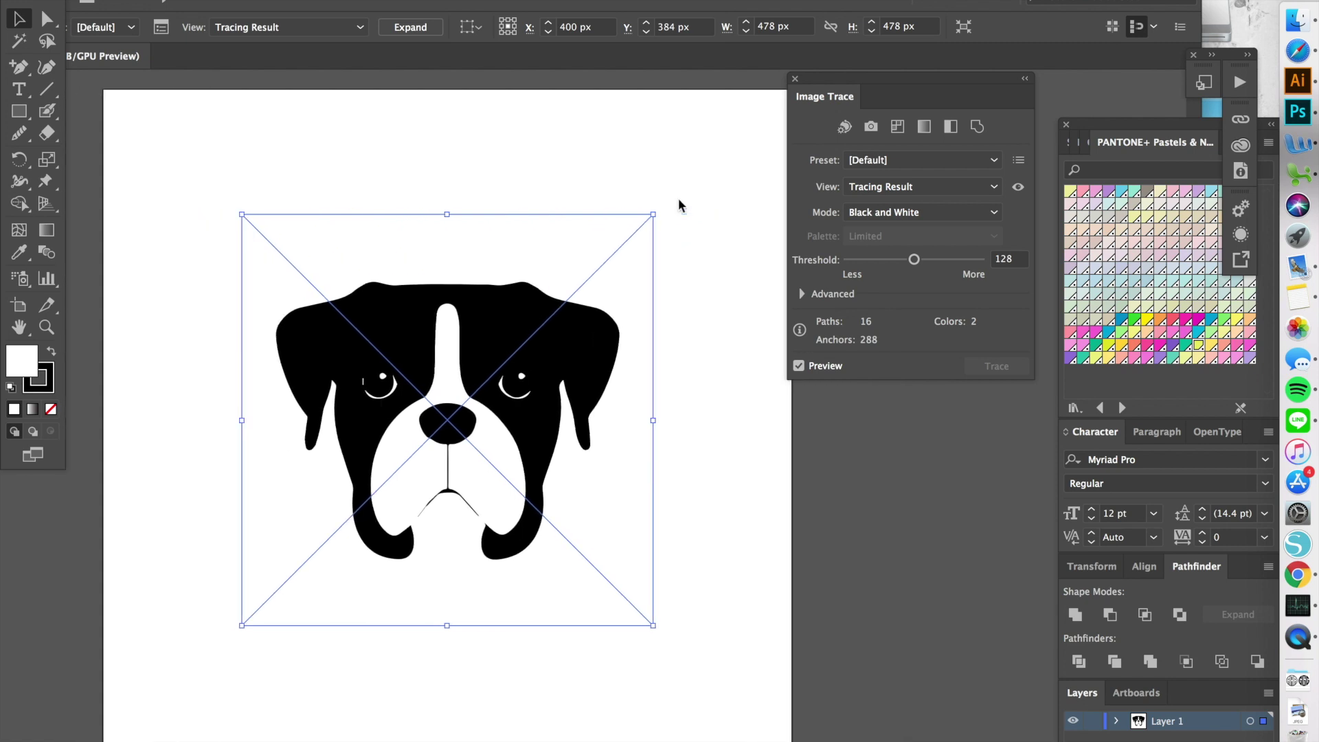
pyautogui.click(802, 295)
pyautogui.click(976, 167)
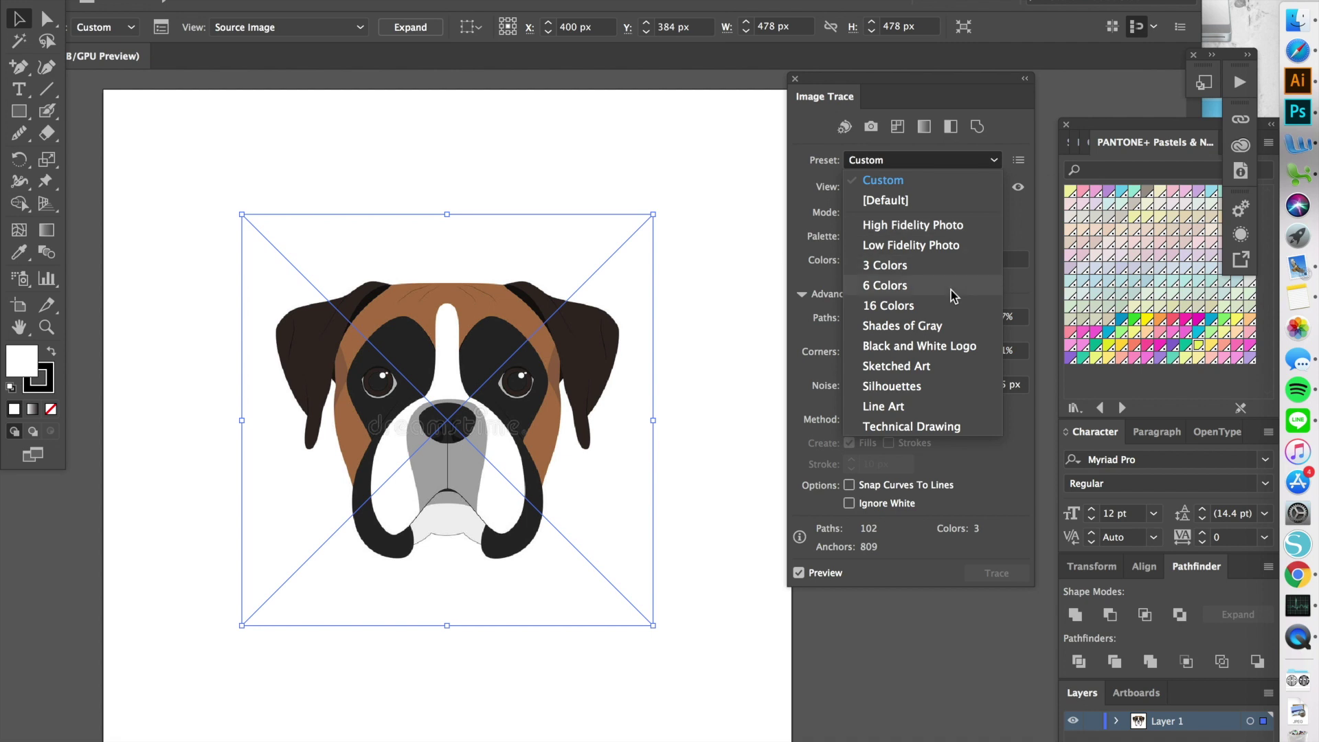
pyautogui.click(951, 290)
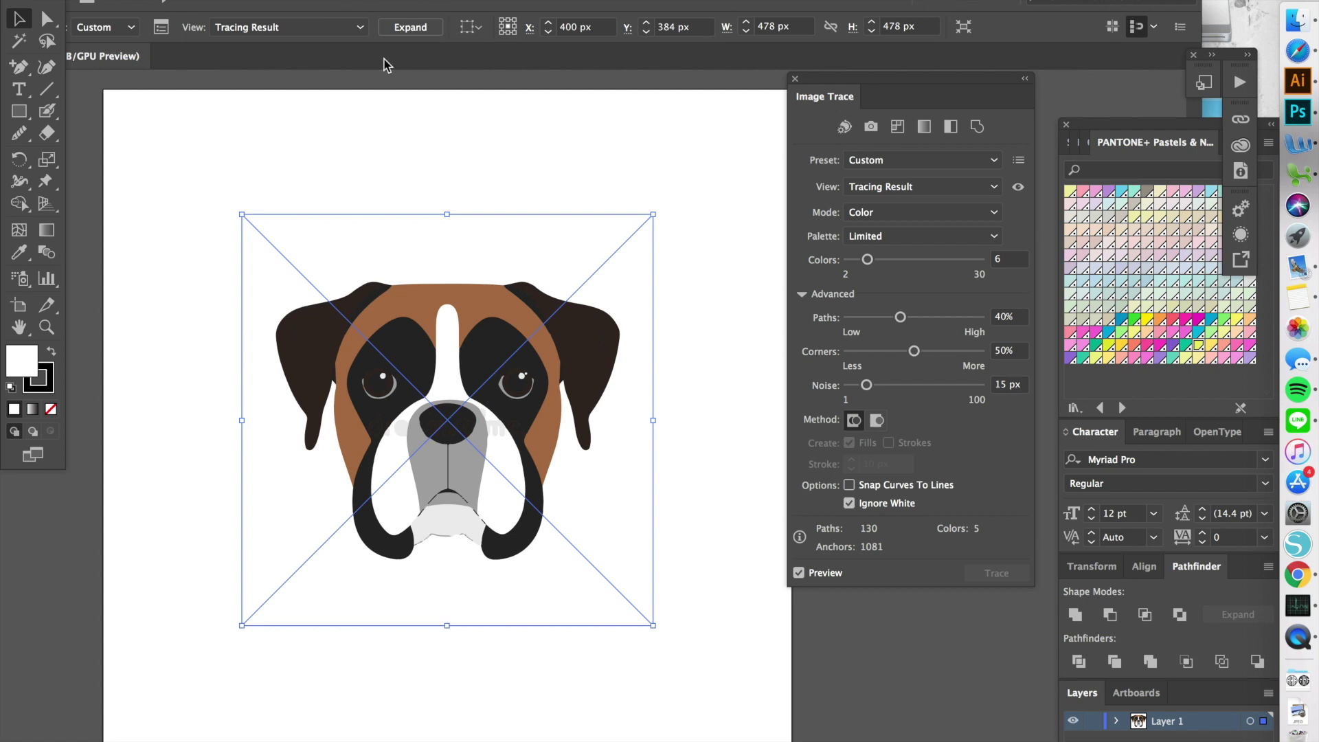
# - Expand the tracing and inspect the ear paths with Direct Selection (A)
pyautogui.click(400, 31)
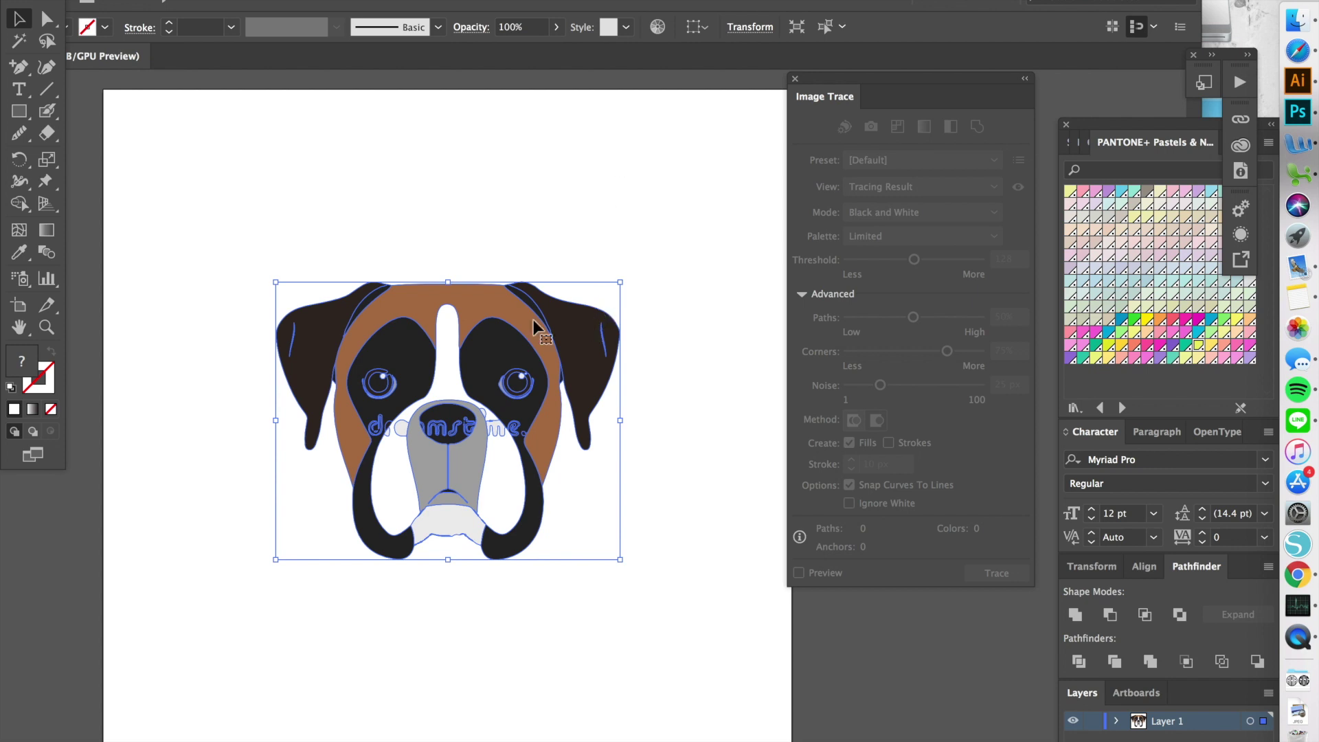
pyautogui.click(628, 408)
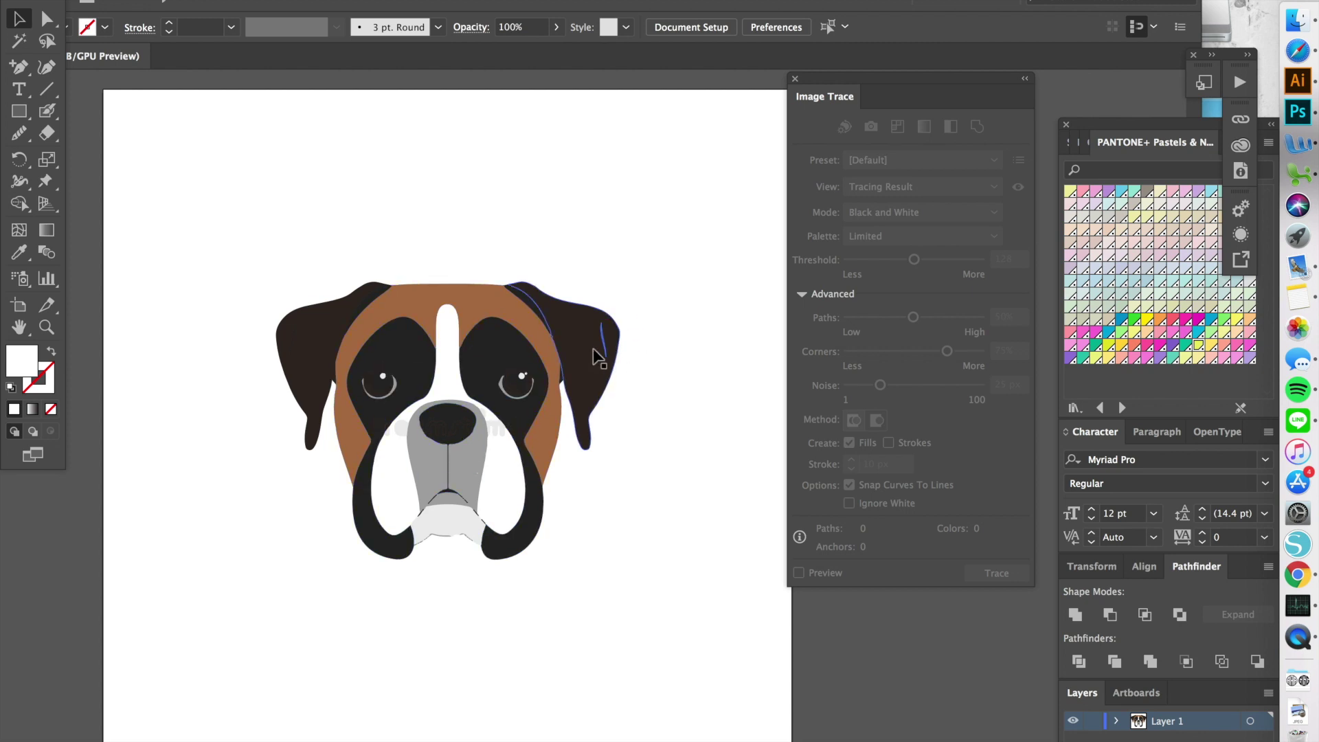
pyautogui.press('a')
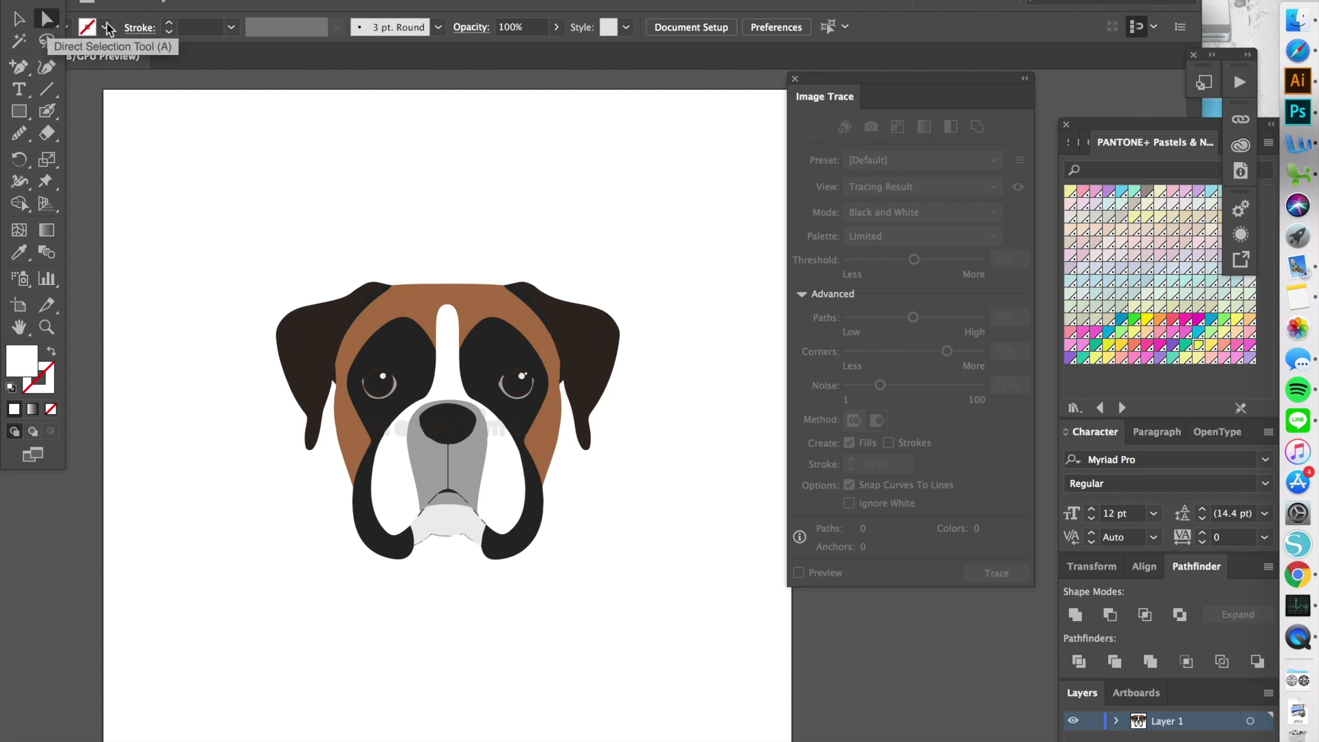
pyautogui.click(604, 343)
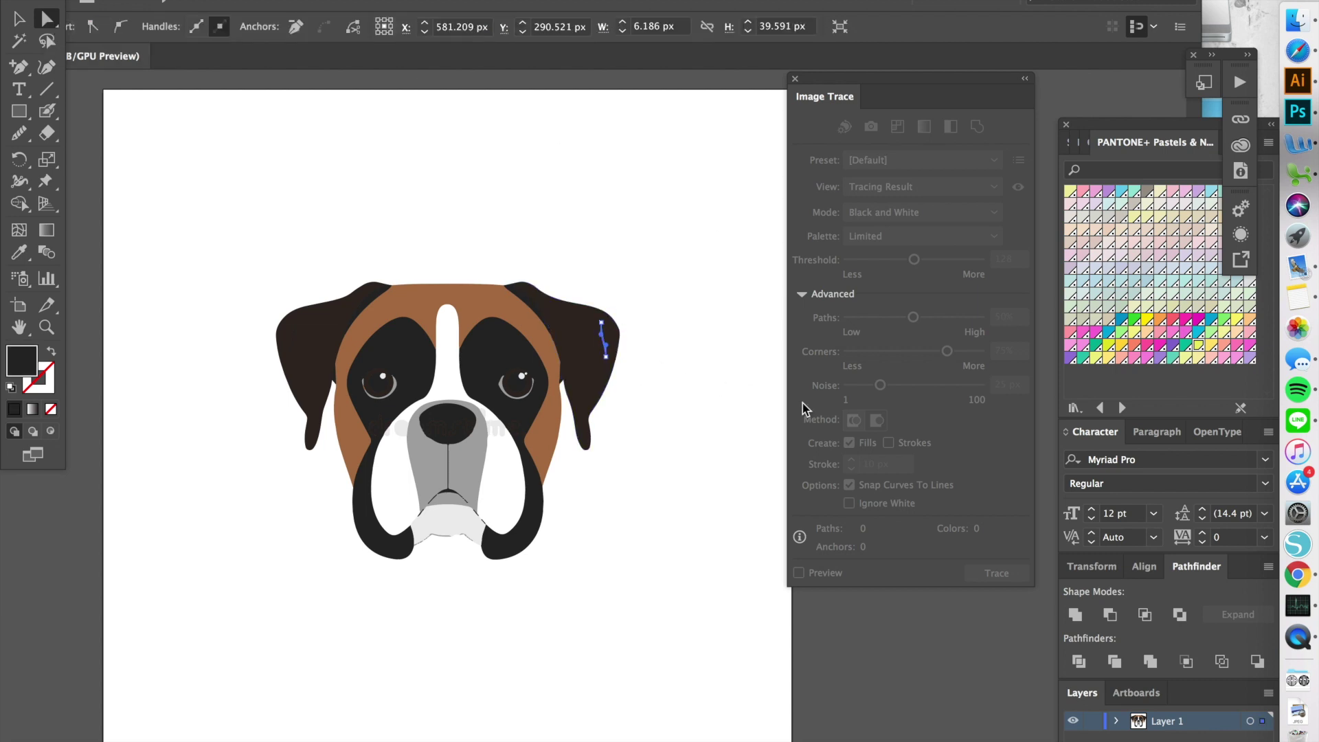
pyautogui.click(775, 396)
pyautogui.click(608, 344)
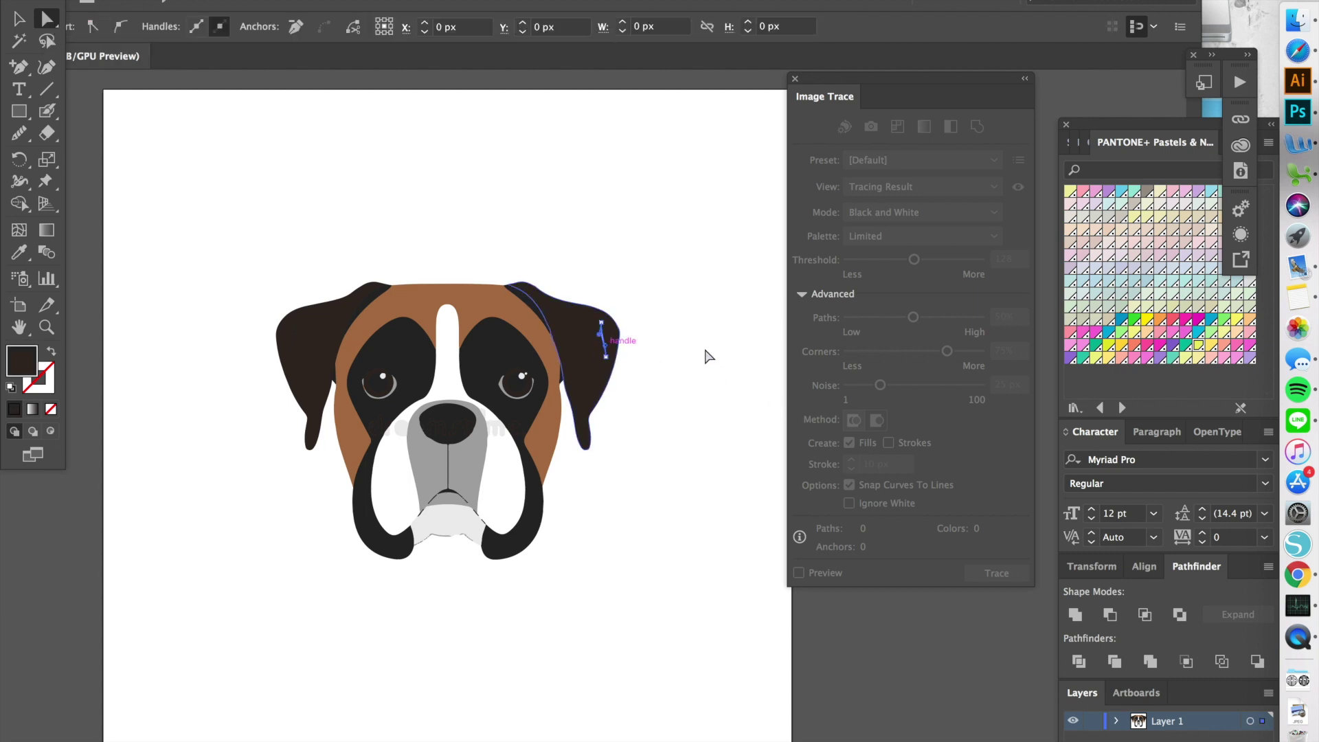
pyautogui.click(709, 356)
pyautogui.click(294, 338)
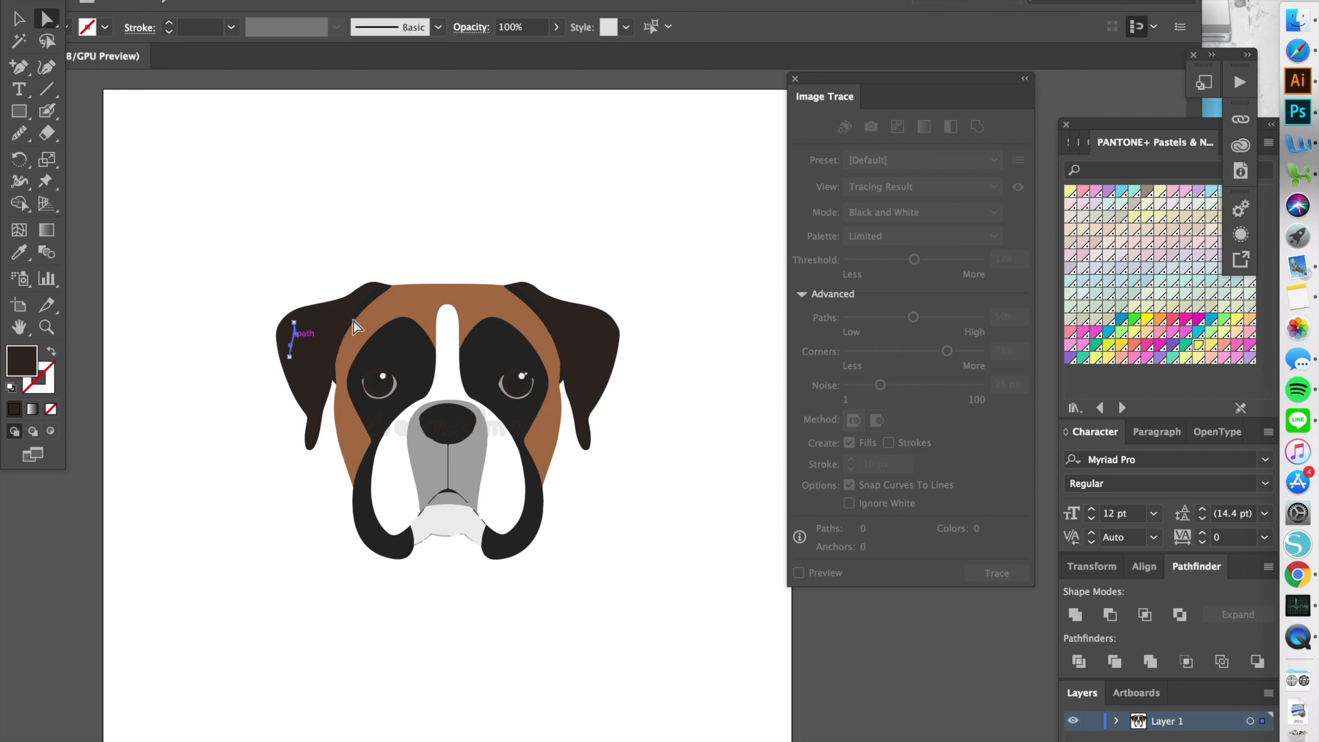
pyautogui.click(294, 338)
pyautogui.click(448, 231)
# - Test pulling the right ear and brown head-top shapes apart, undoing the ear move
pyautogui.press('v')
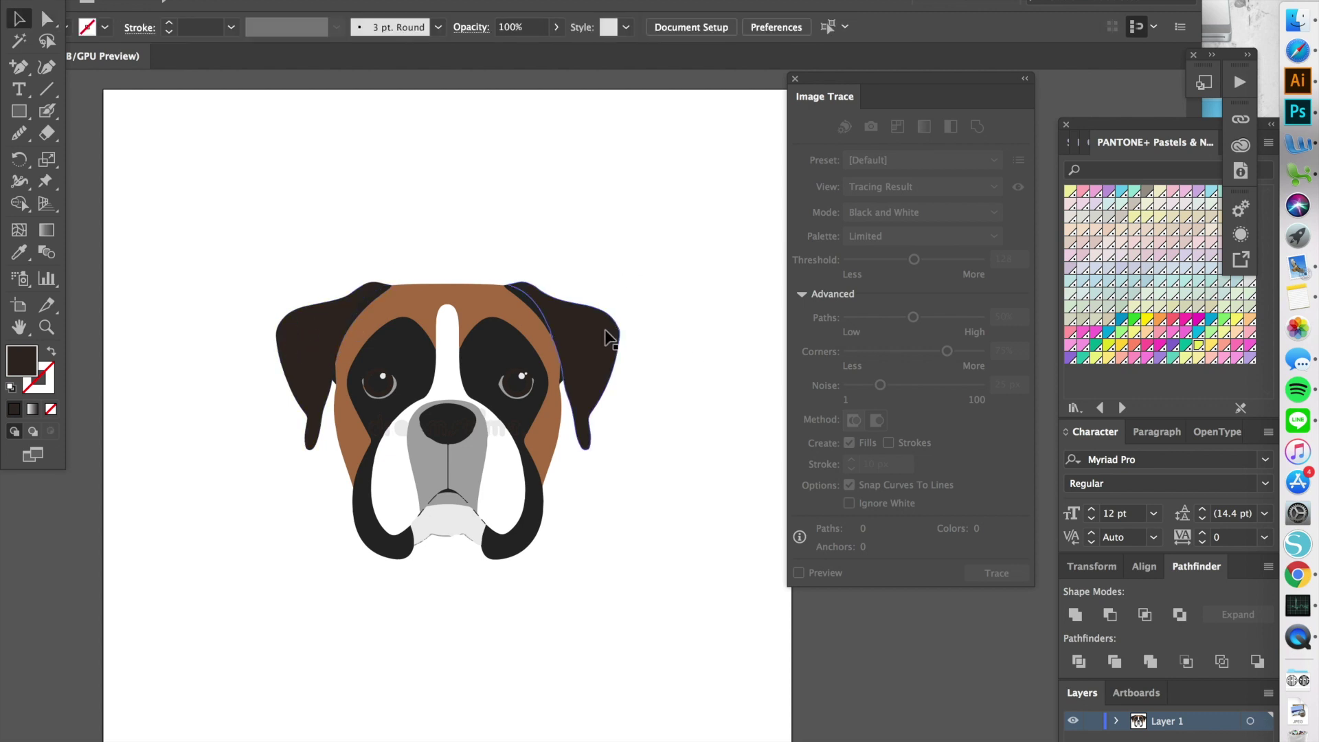
pyautogui.moveTo(609, 338); pyautogui.dragTo(708, 270)
pyautogui.click(720, 424)
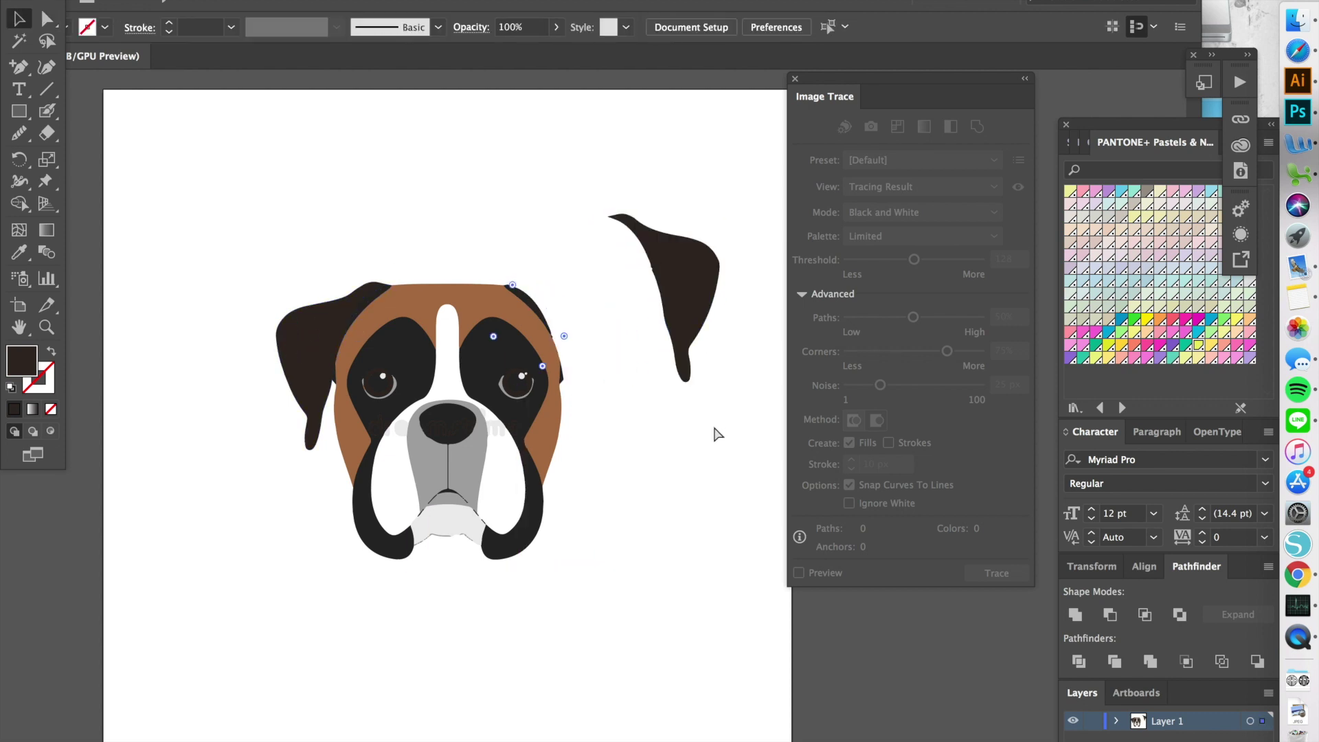
pyautogui.press('super+z')
pyautogui.moveTo(495, 302); pyautogui.dragTo(497, 156)
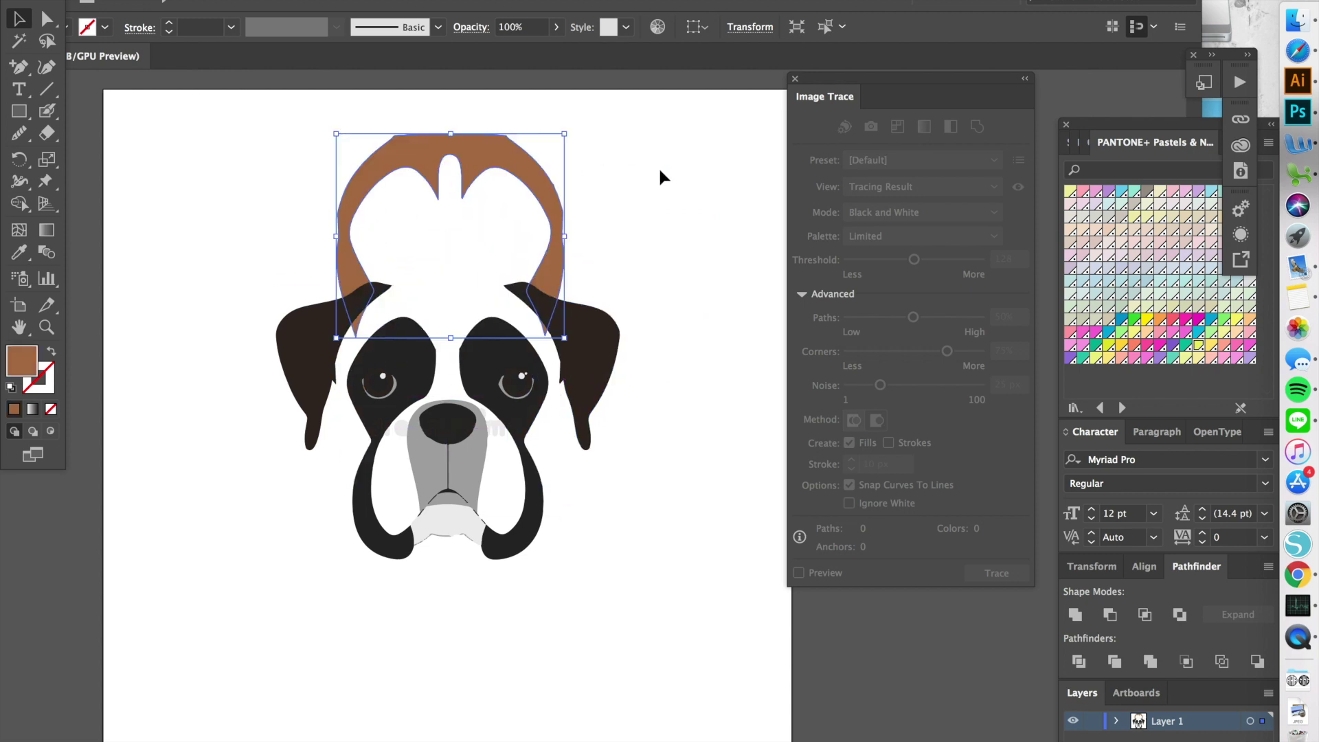
pyautogui.click(659, 171)
# - Undo the head-top move and export the dog as SVG, naming it dog.svg
pyautogui.press('super+z')
pyautogui.click(654, 179)
pyautogui.click(165, 2)
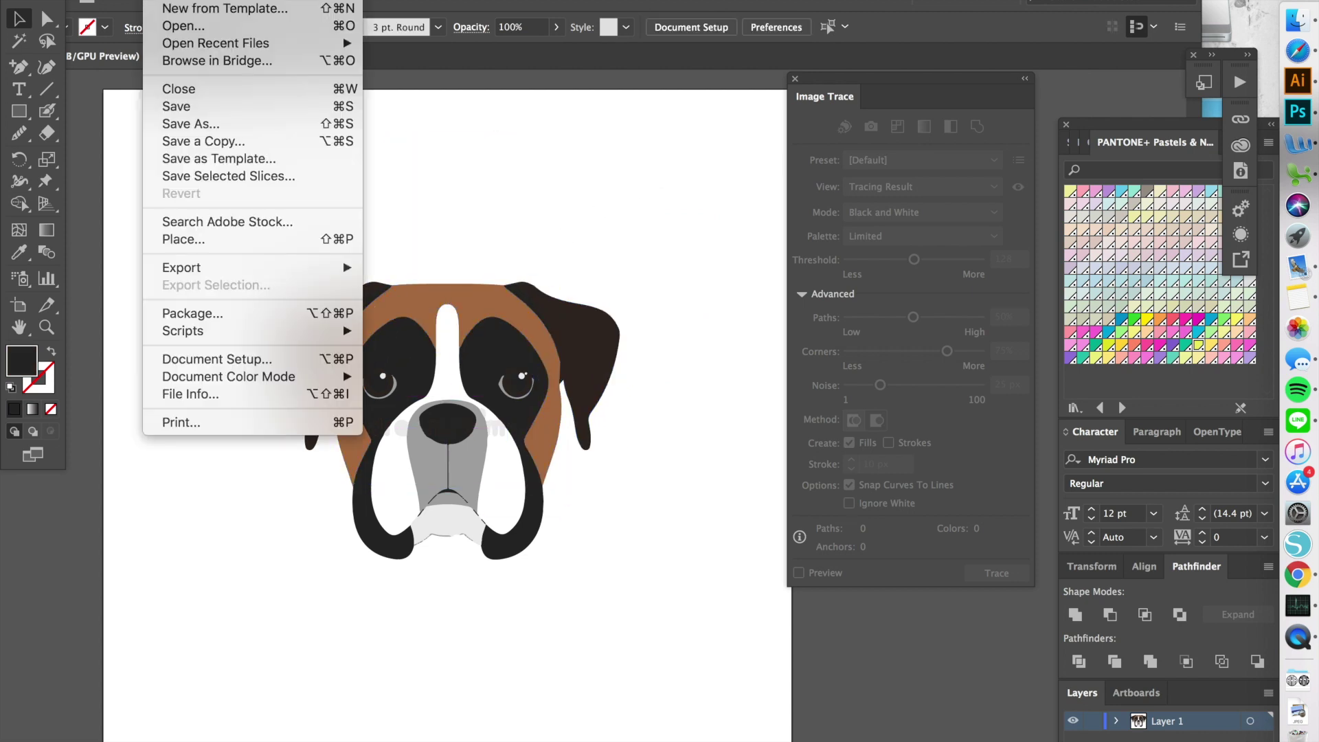
pyautogui.moveTo(347, 269)
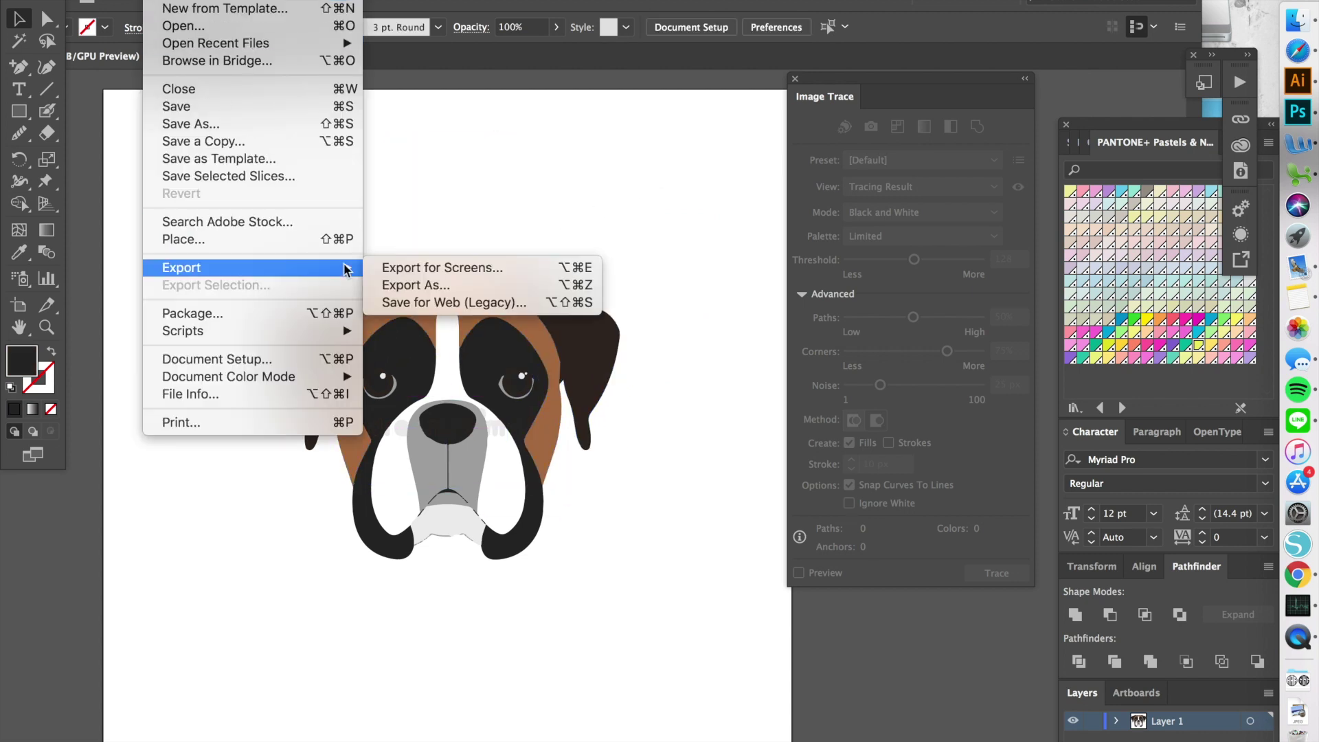
pyautogui.click(498, 285)
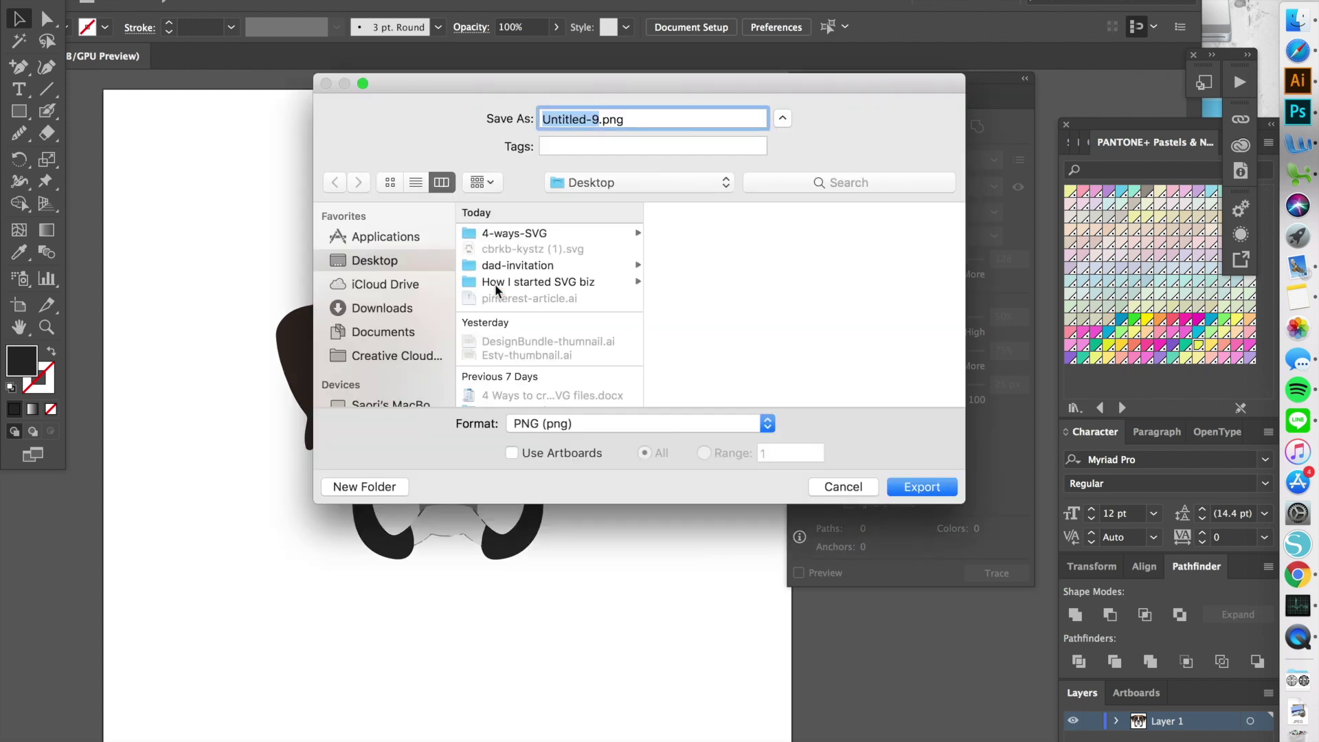
pyautogui.click(769, 426)
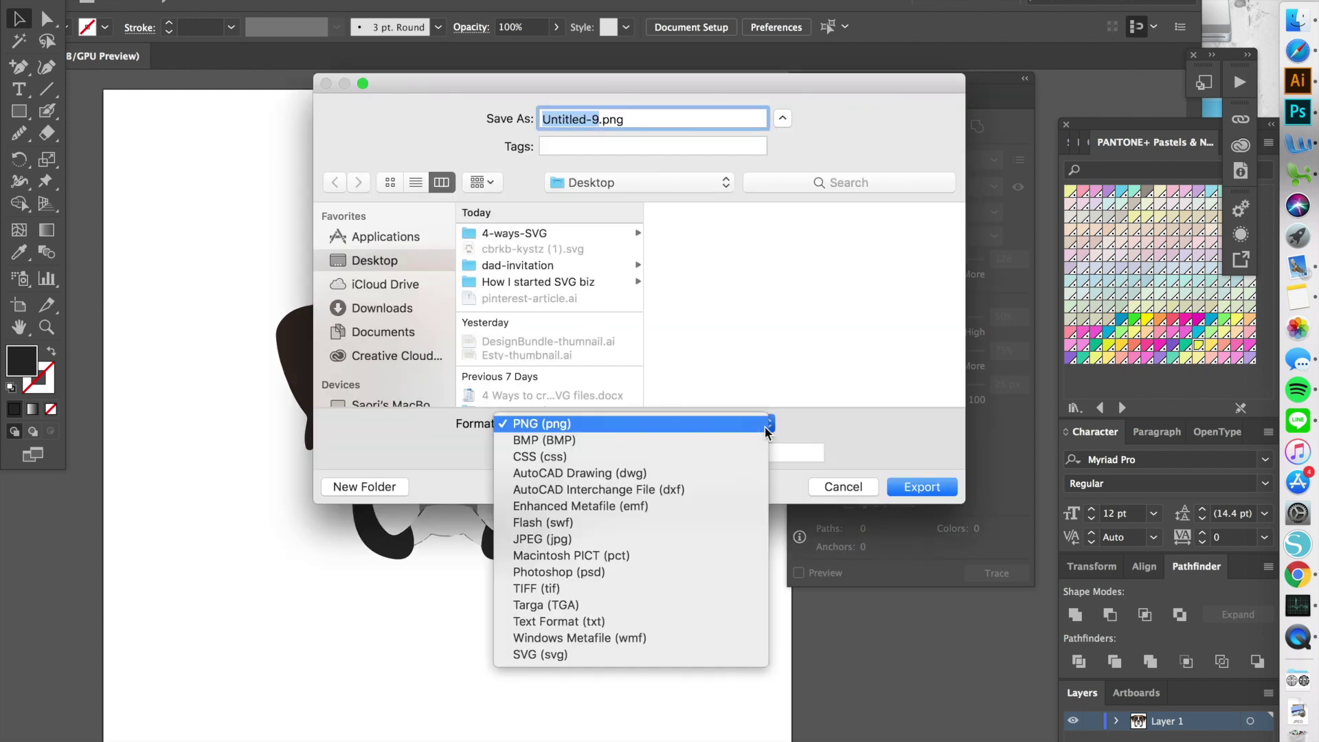
pyautogui.click(719, 661)
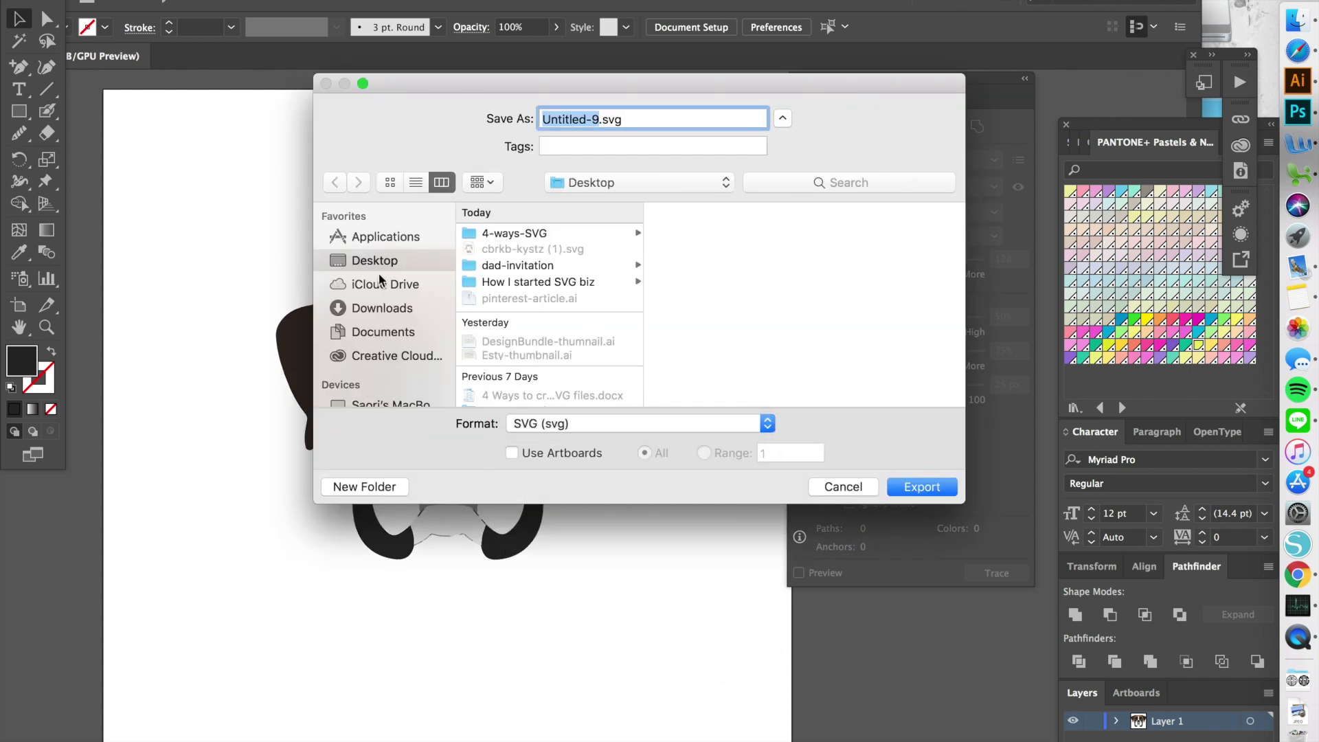
pyautogui.write('d')
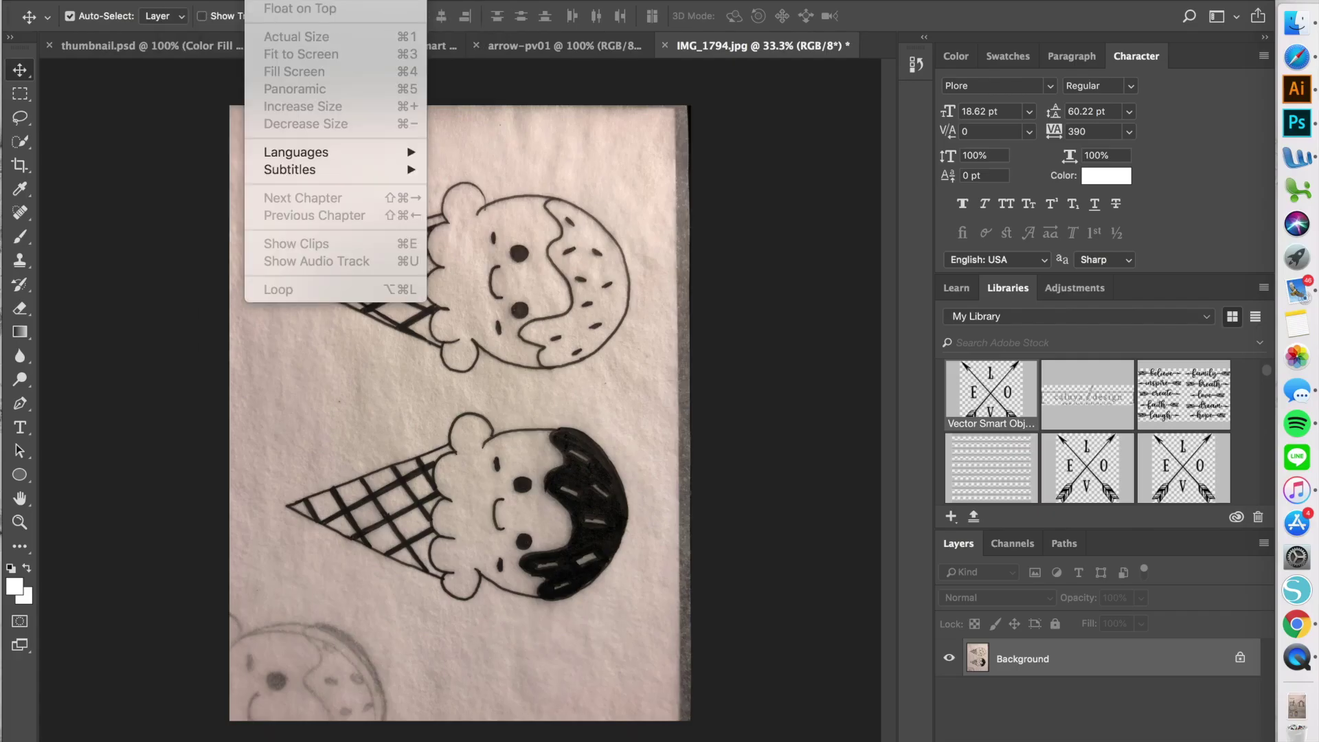
# - Rotate the ice-cream photo upright and add an Exposure layer raising exposure and gamma
pyautogui.moveTo(323, 130)
pyautogui.click(486, 156)
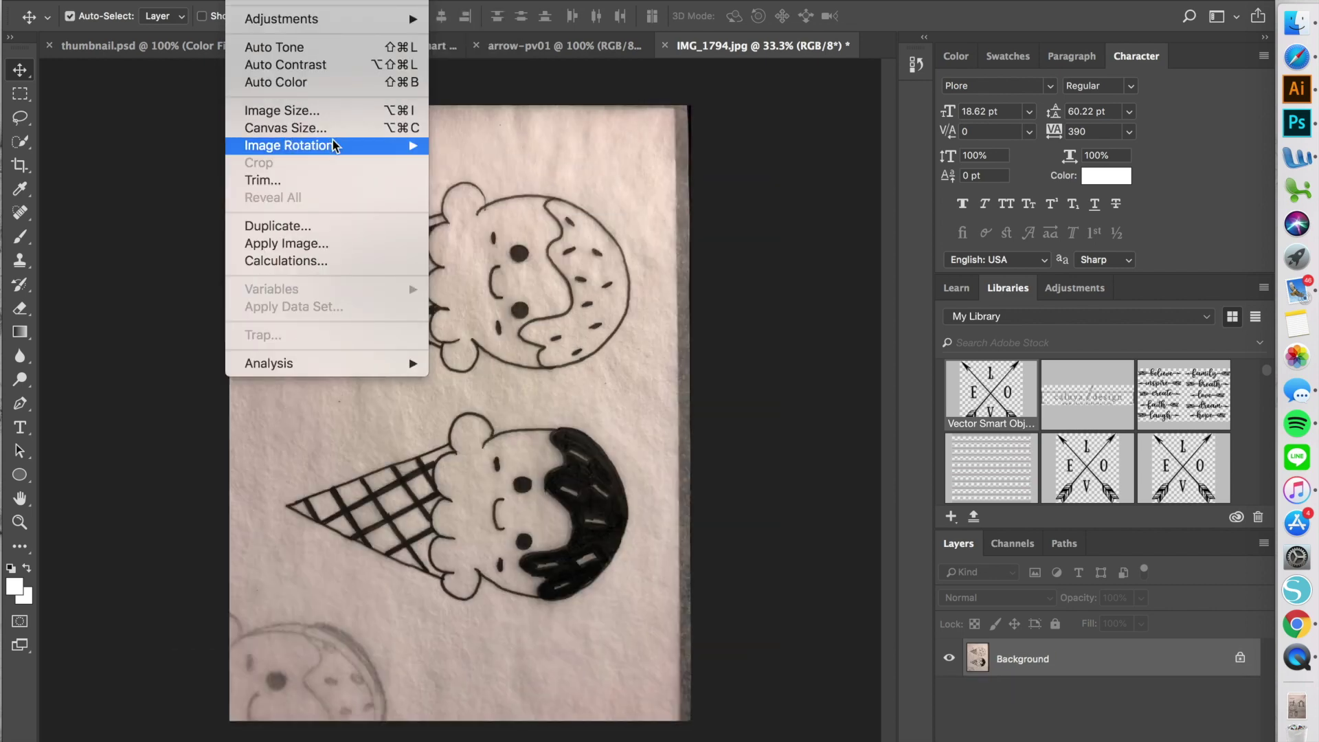
pyautogui.click(484, 173)
pyautogui.click(1133, 735)
pyautogui.click(1161, 531)
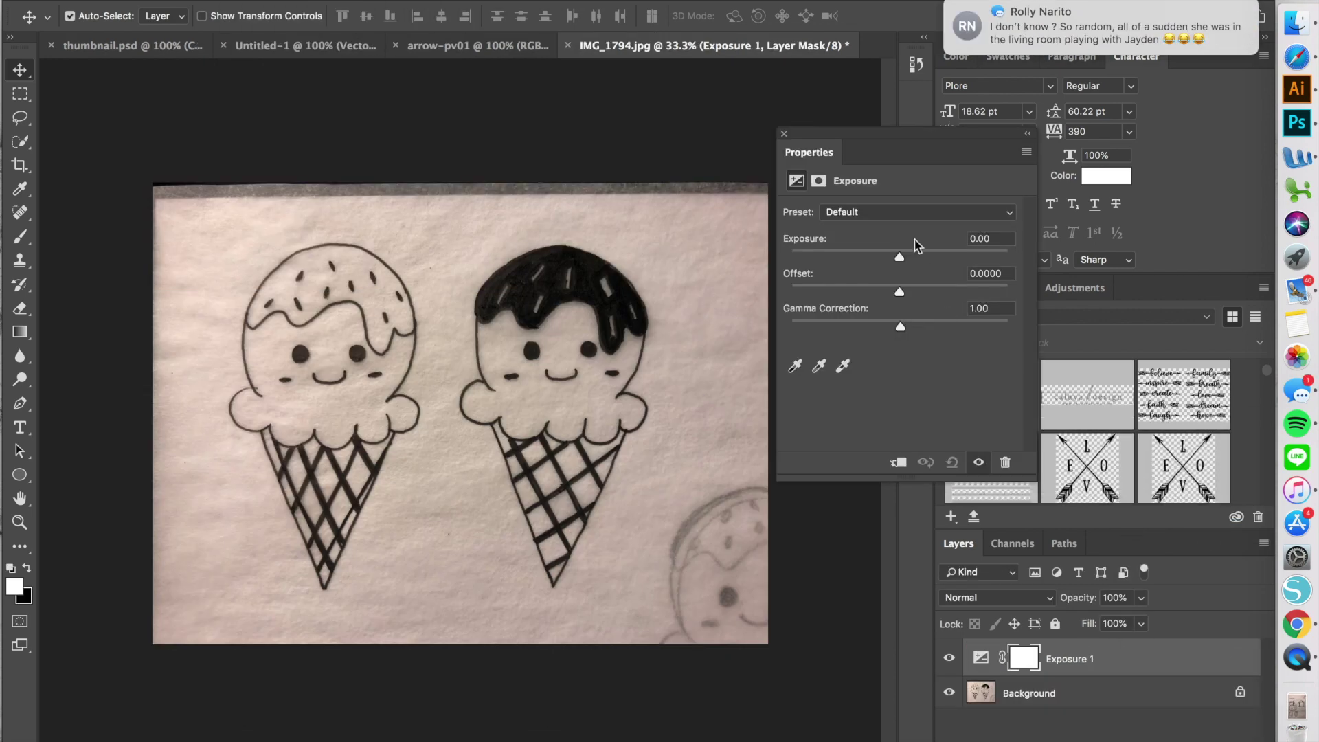
pyautogui.moveTo(900, 256); pyautogui.dragTo(871, 291)
pyautogui.moveTo(928, 331); pyautogui.dragTo(879, 323)
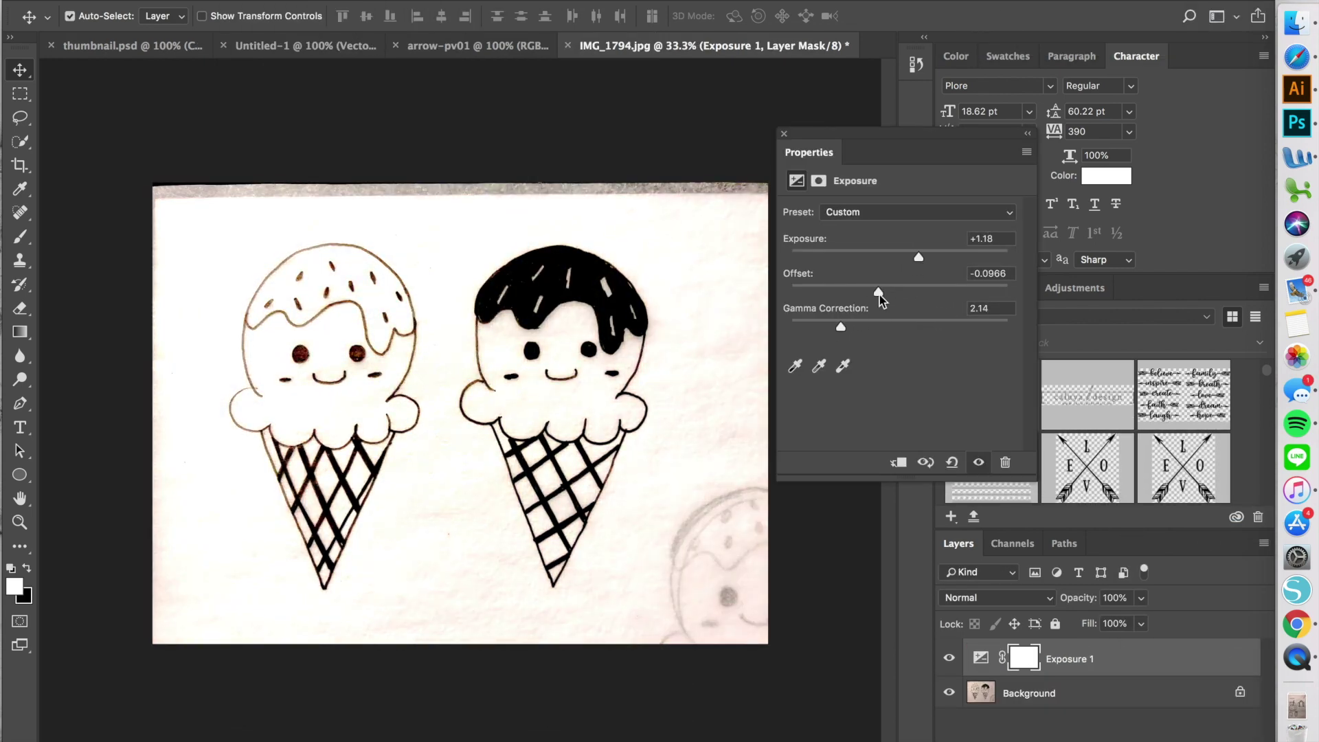
# - Draw two bump circles along the bottom of the ice-cream scoop in Illustrator
pyautogui.click(161, 0)
pyautogui.moveTo(250, 213)
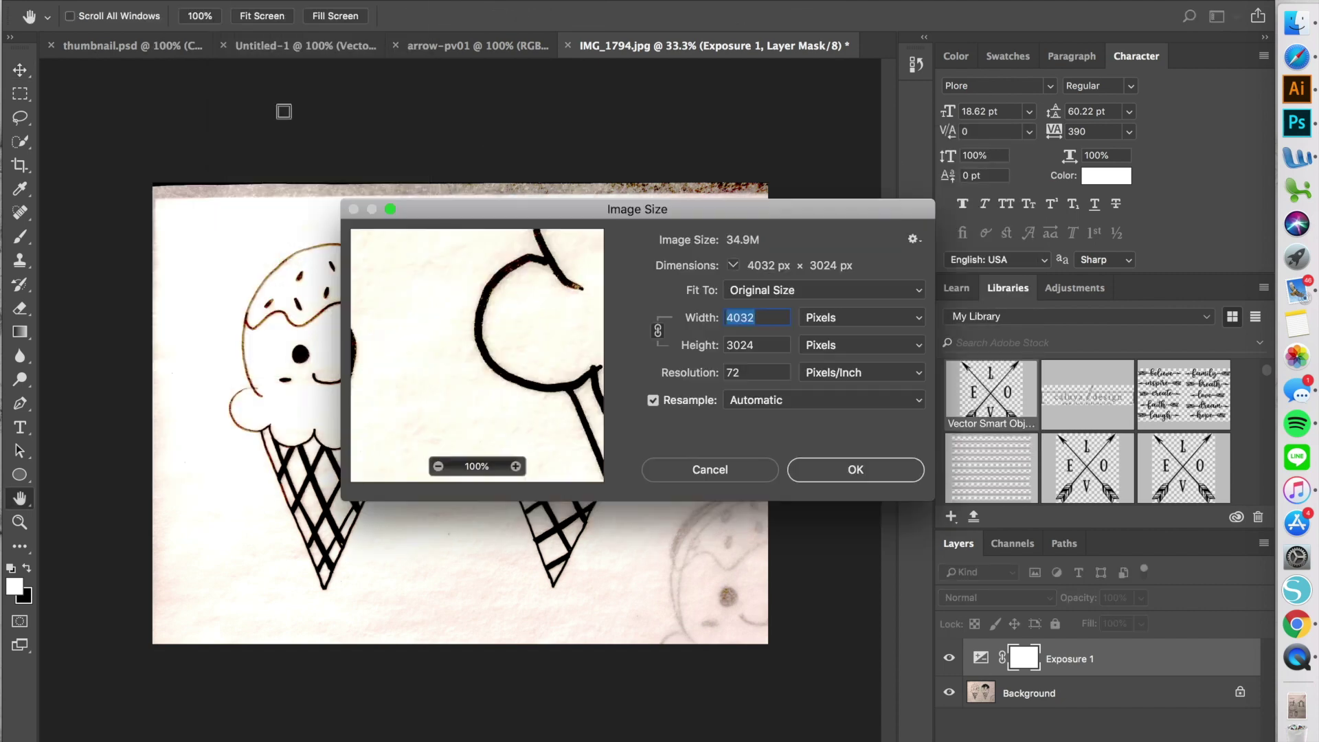
pyautogui.write('1')
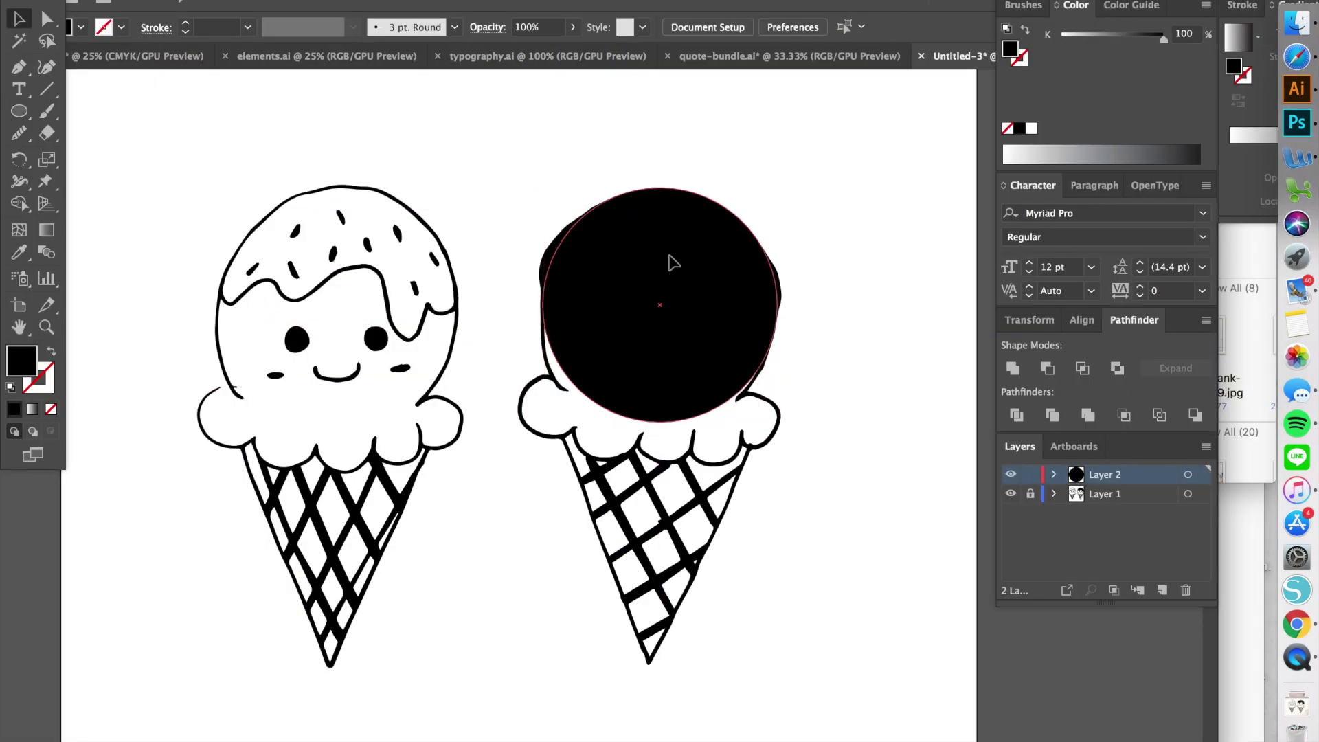
pyautogui.moveTo(514, 374)
pyautogui.mouseDown()
pyautogui.moveTo(604, 487)
pyautogui.moveTo(627, 422)
pyautogui.mouseUp()
pyautogui.moveTo(738, 375); pyautogui.dragTo(797, 443)
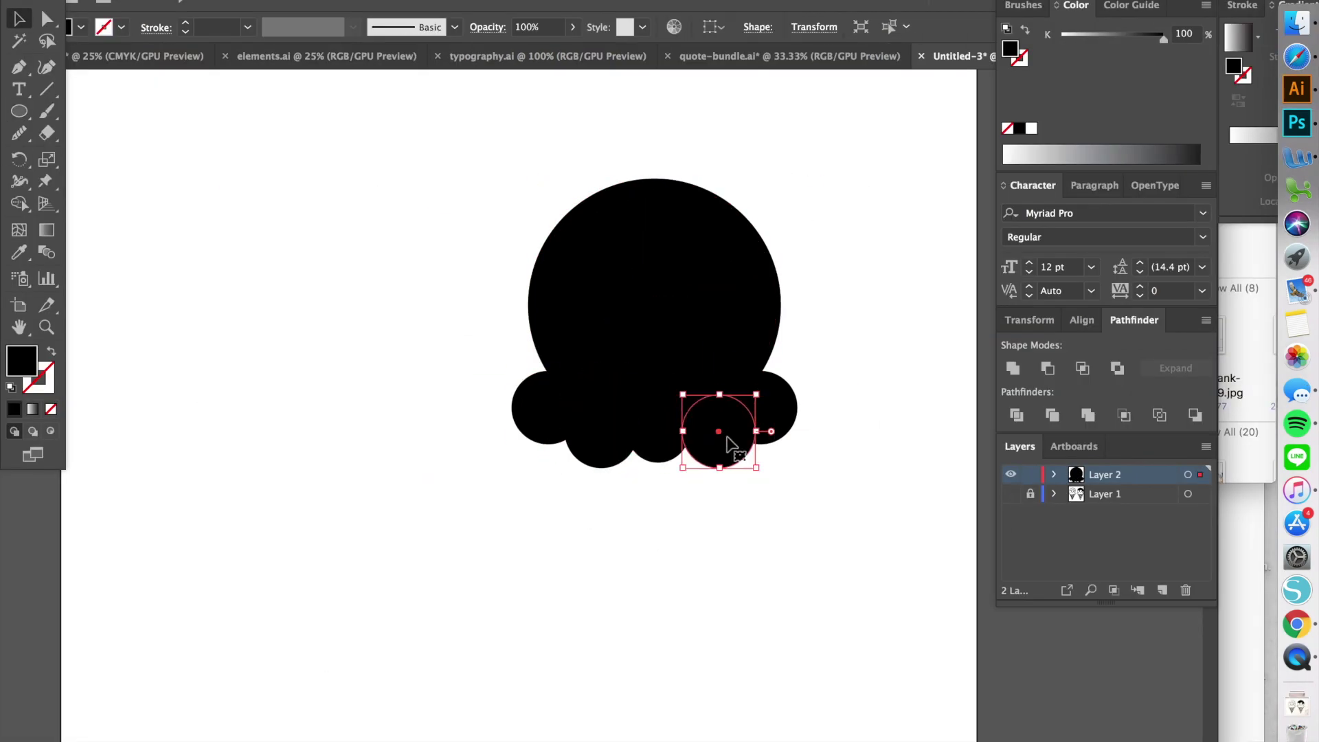
# - Add a final bump circle and unite all circles into one expanded scoop shape
pyautogui.moveTo(751, 462); pyautogui.dragTo(754, 465)
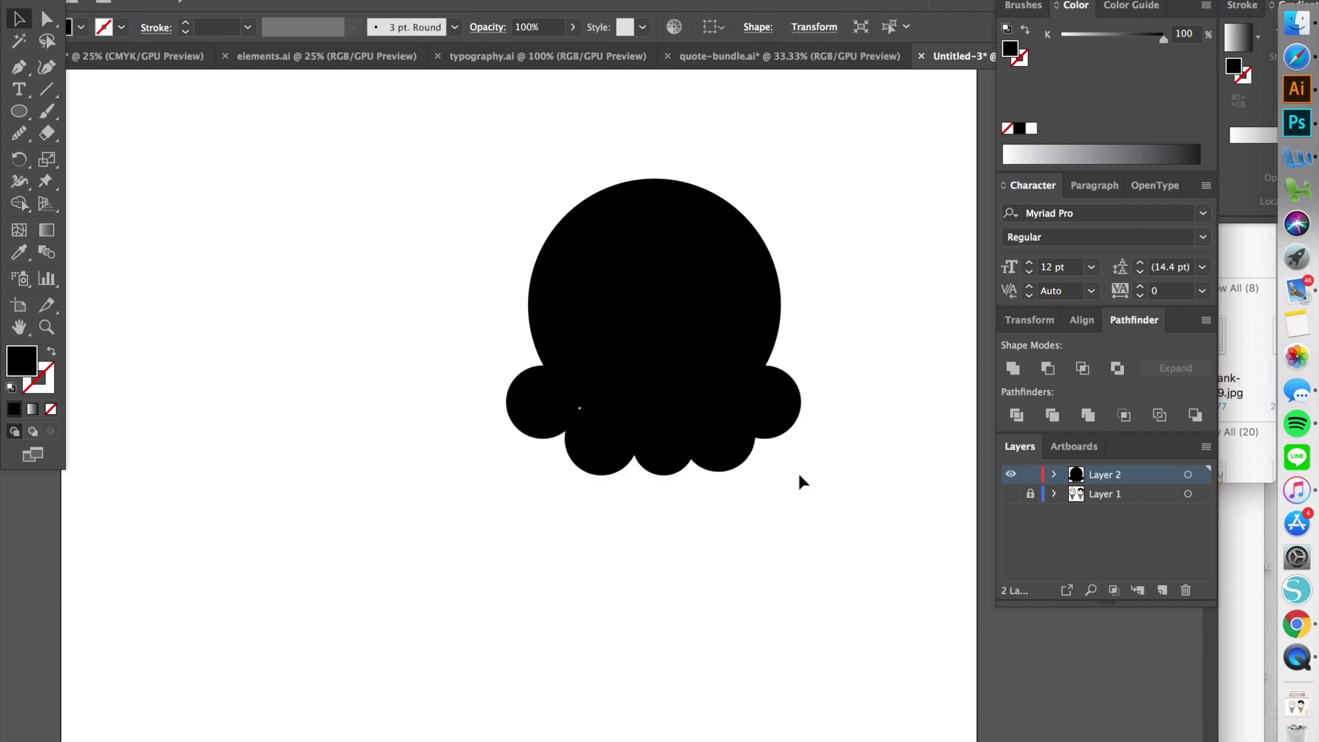
pyautogui.click(110, 28)
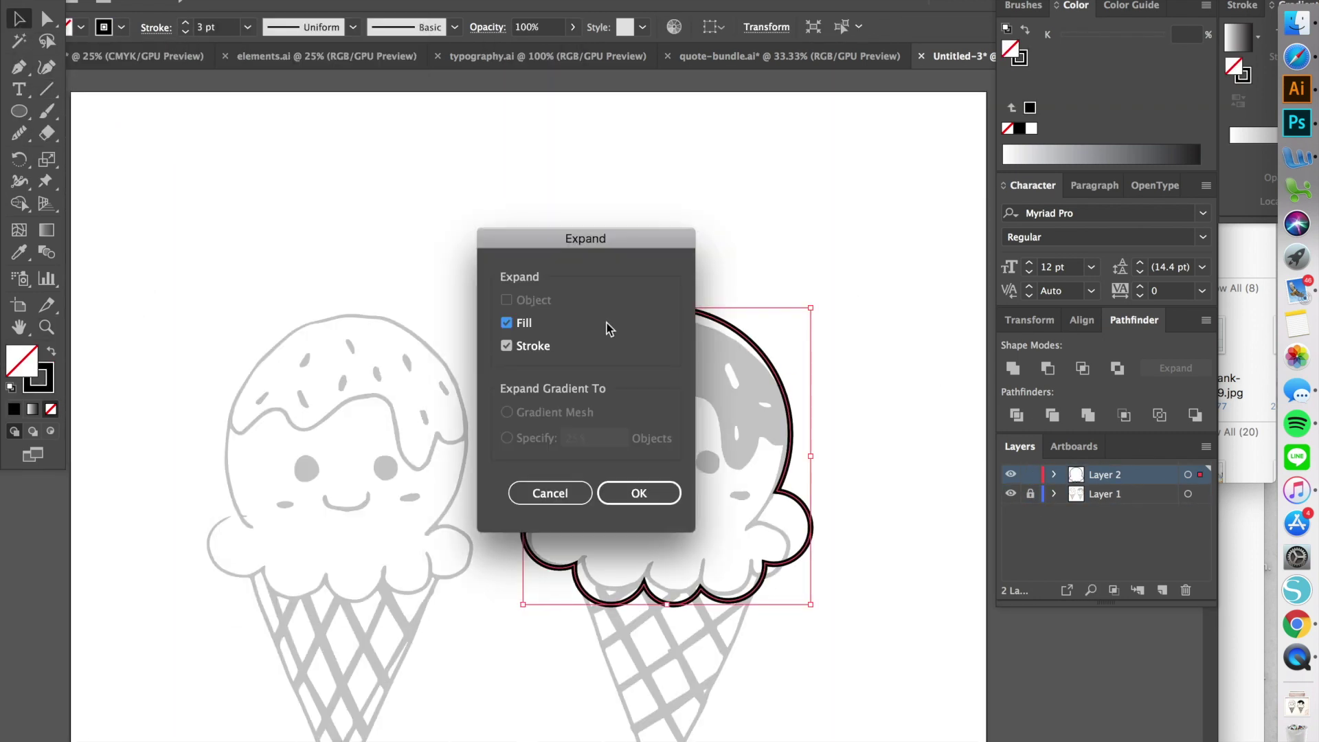
pyautogui.press('Return')
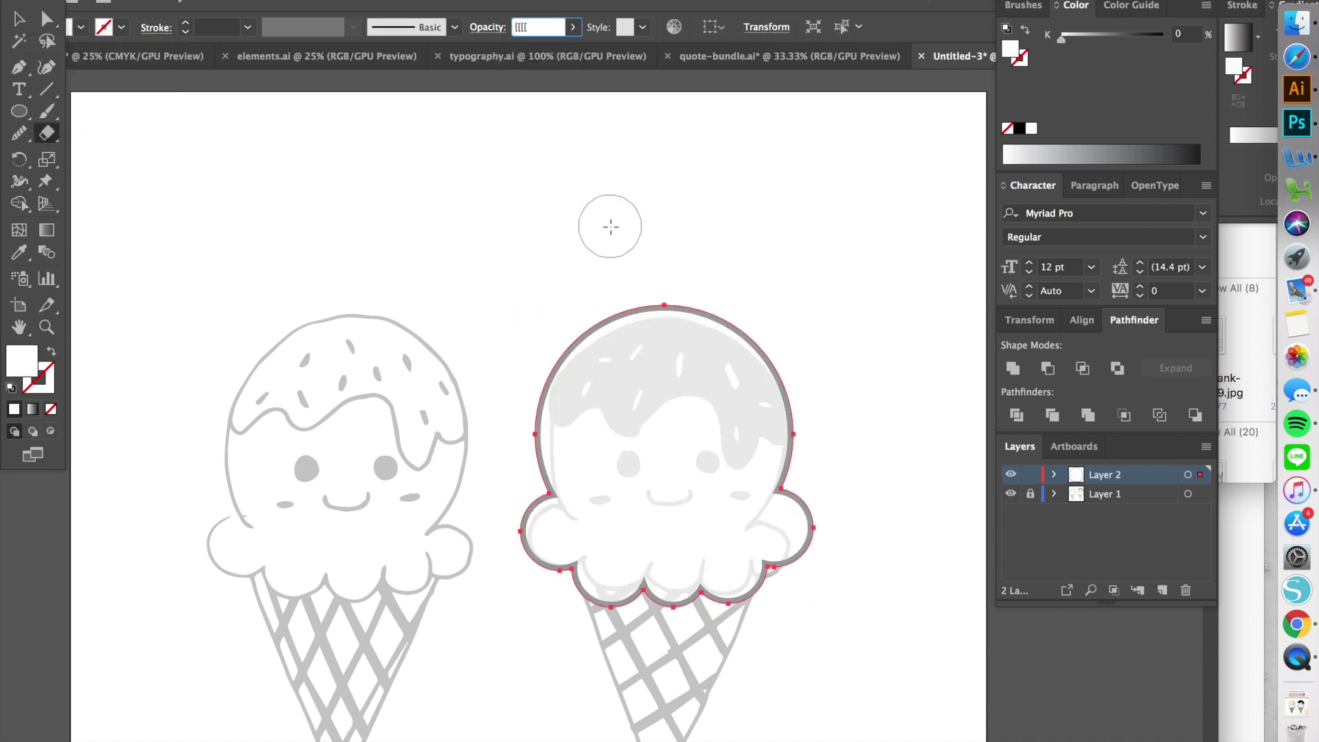
# - Make the scoop see-through, position an eye circle, and draw the smiling mouth
pyautogui.hotkey('shift', 'e')
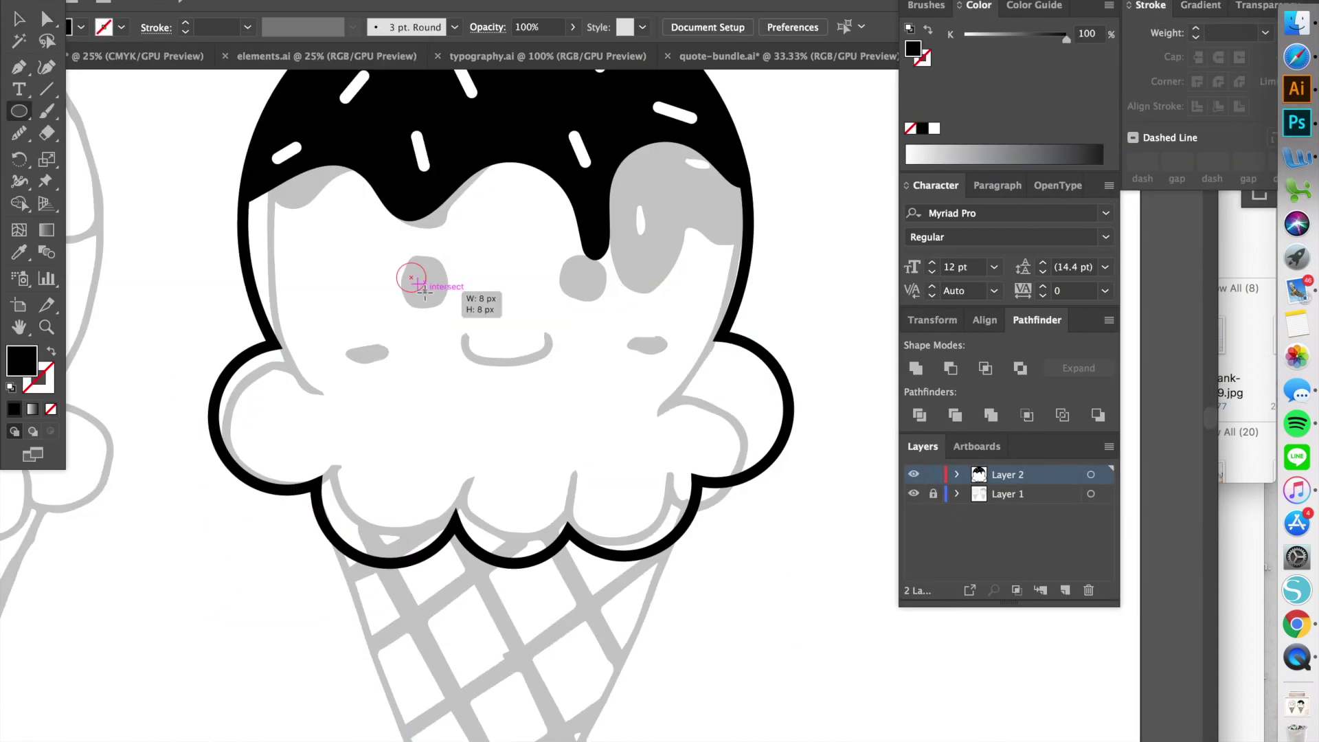
pyautogui.moveTo(430, 290); pyautogui.dragTo(601, 298)
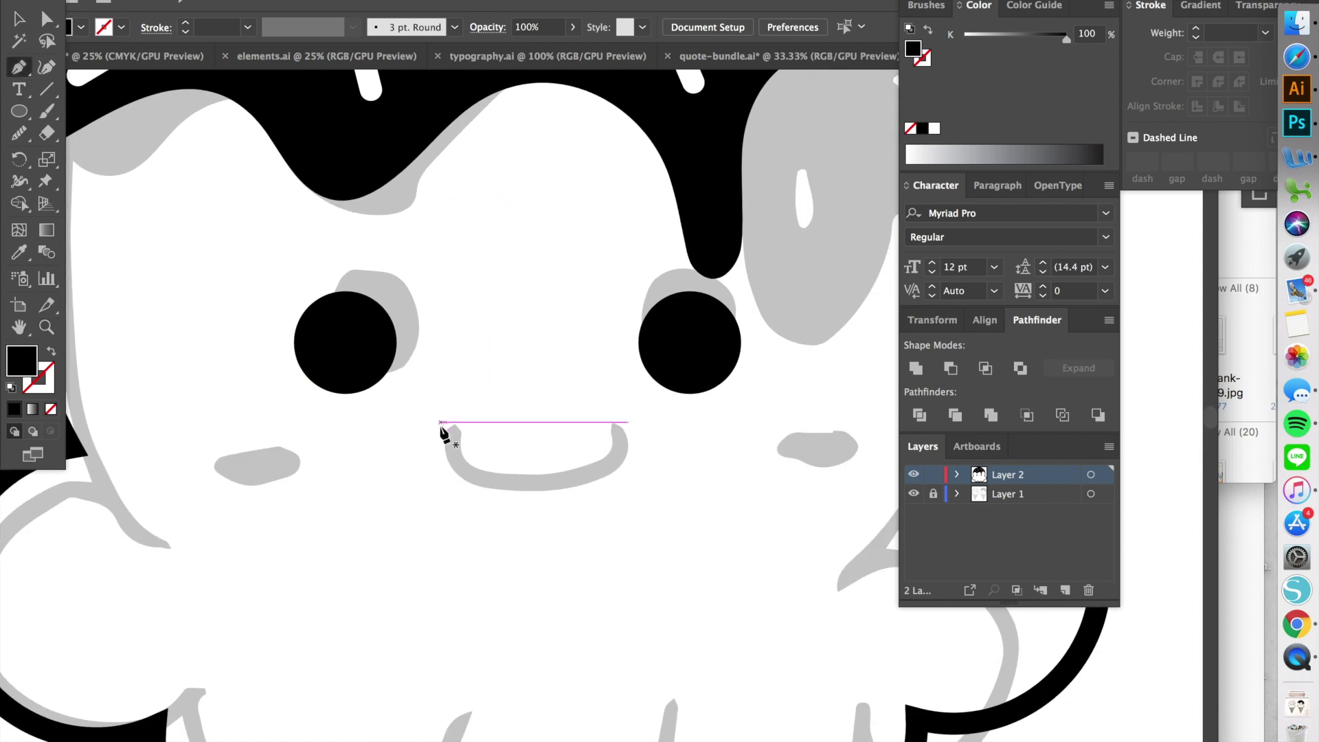
pyautogui.moveTo(530, 481); pyautogui.dragTo(544, 480)
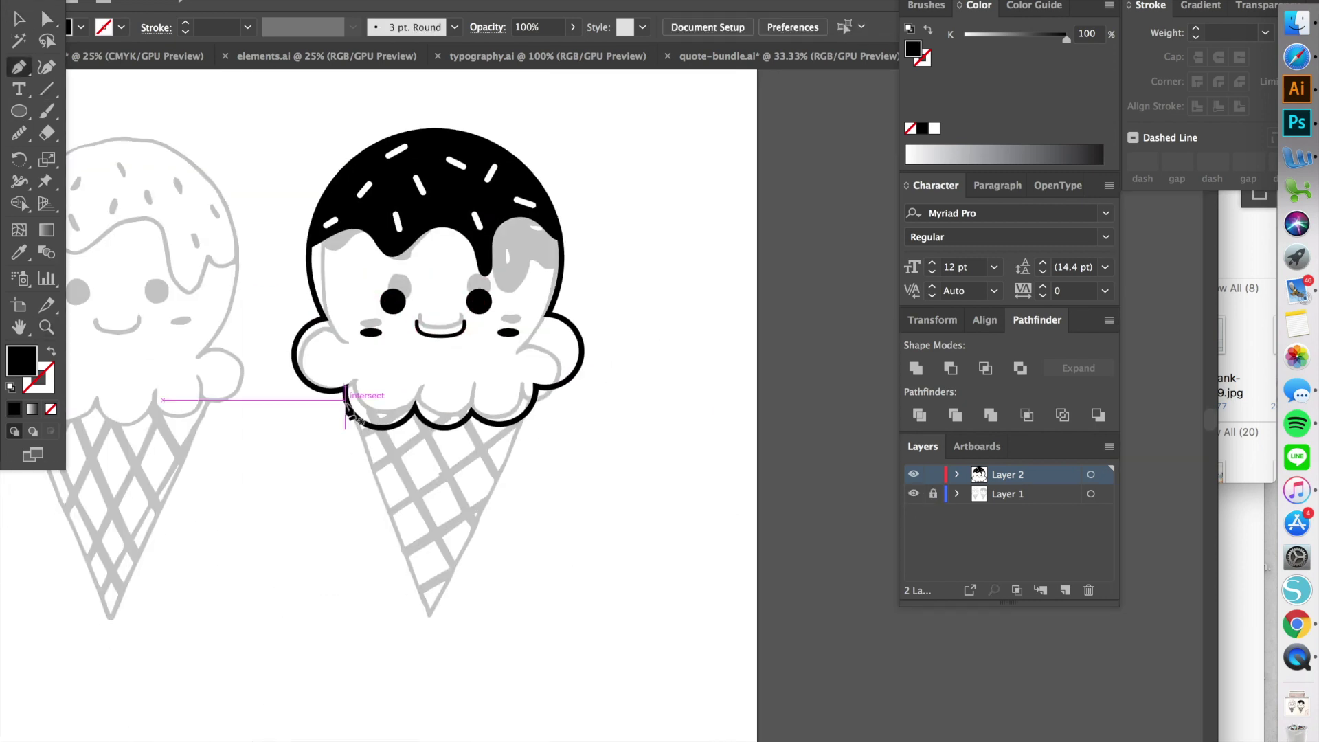
# - Finish outlining the cone, snapping its end point onto the scoop outline
pyautogui.click(345, 399)
pyautogui.click(435, 628)
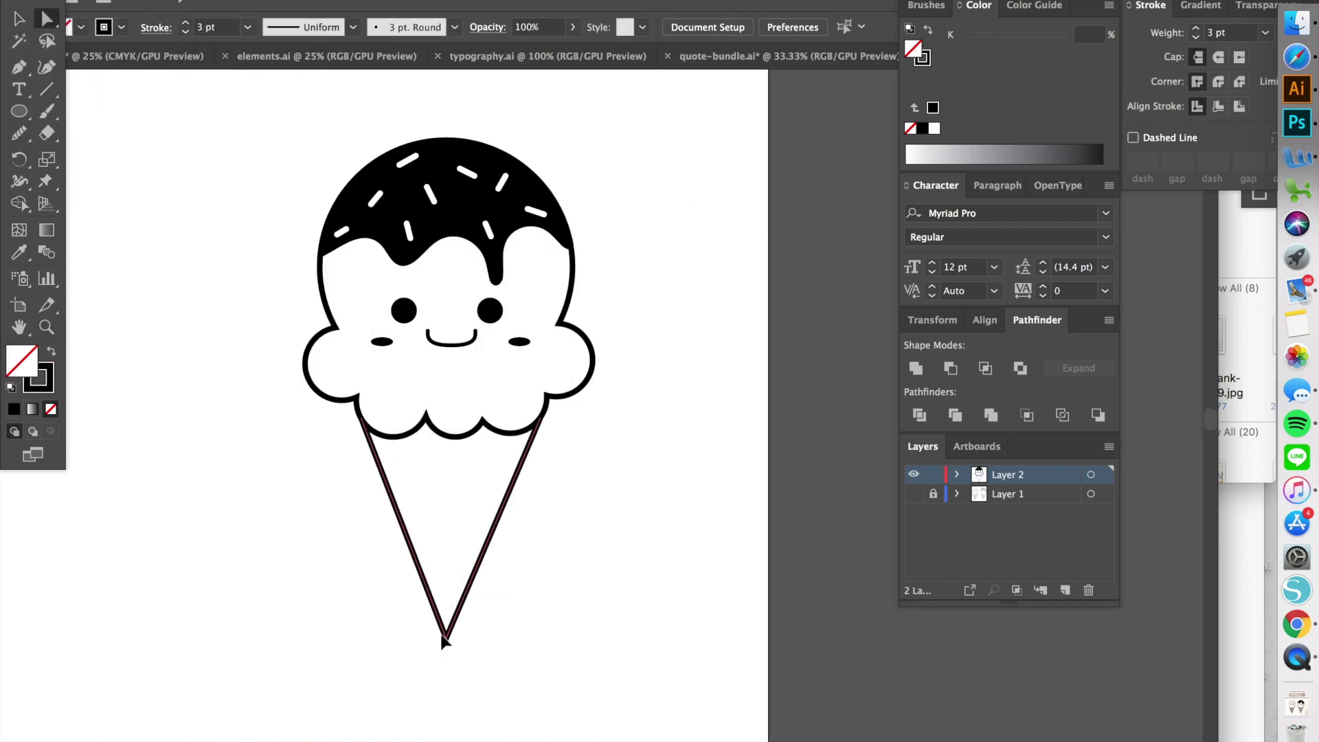
pyautogui.press('super+equal')
pyautogui.press('super+equal')
pyautogui.moveTo(573, 311); pyautogui.dragTo(572, 310)
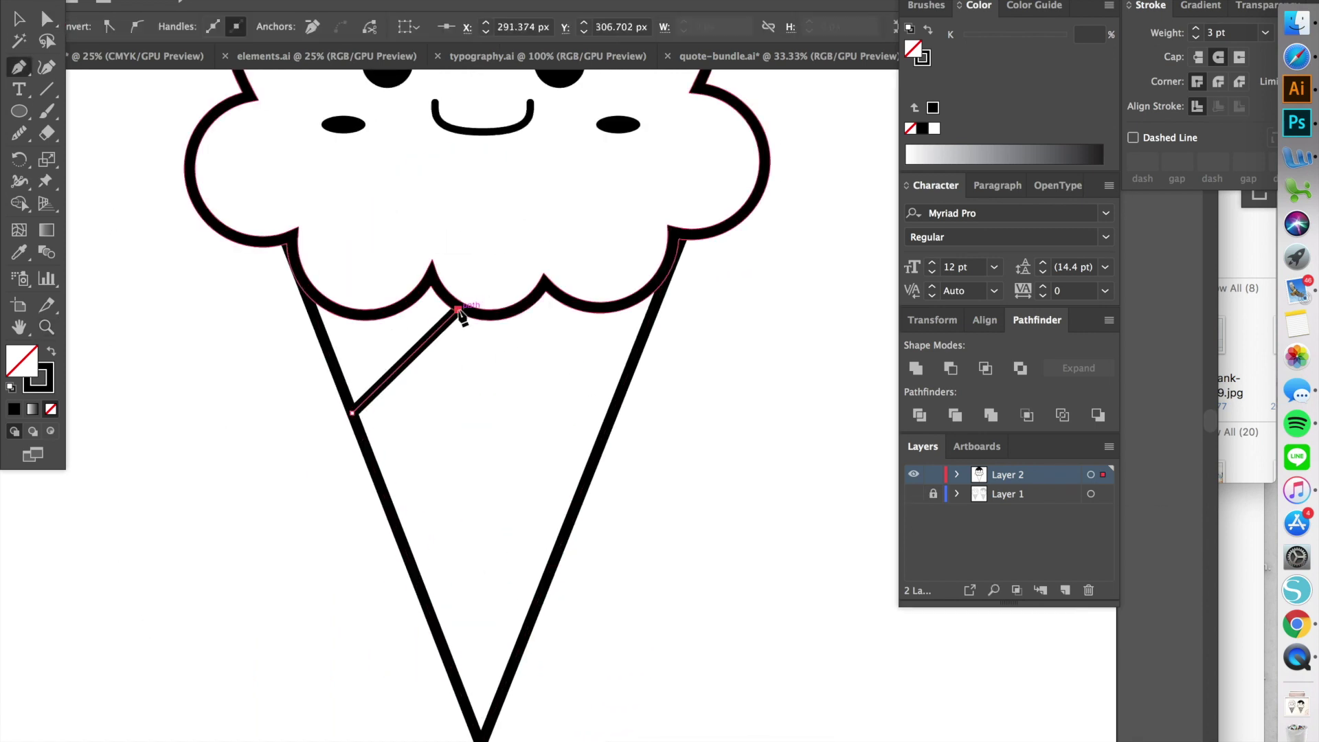
# - Draw a diagonal stripe across the cone, with its end pulled onto the scoop edge
pyautogui.press('p')
pyautogui.click(394, 520)
pyautogui.click(656, 302)
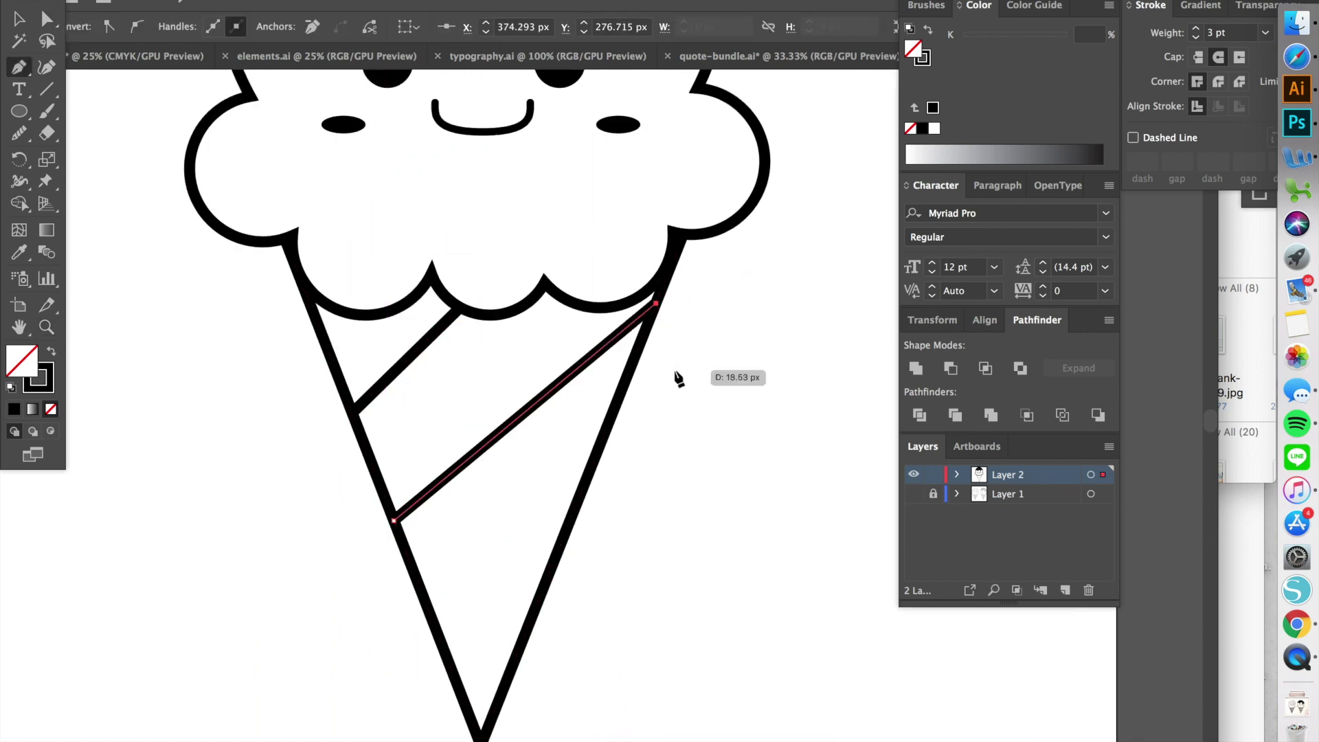
pyautogui.moveTo(448, 457); pyautogui.dragTo(464, 472)
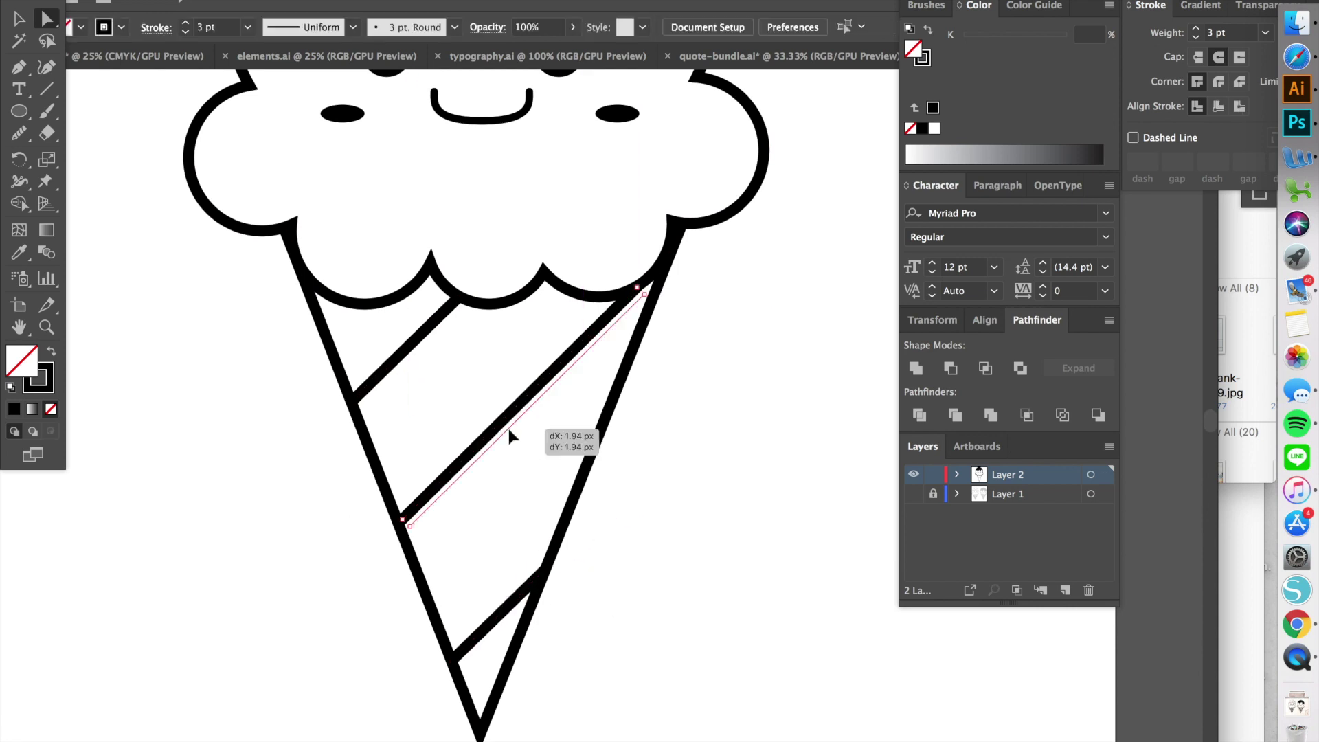
pyautogui.click(525, 646)
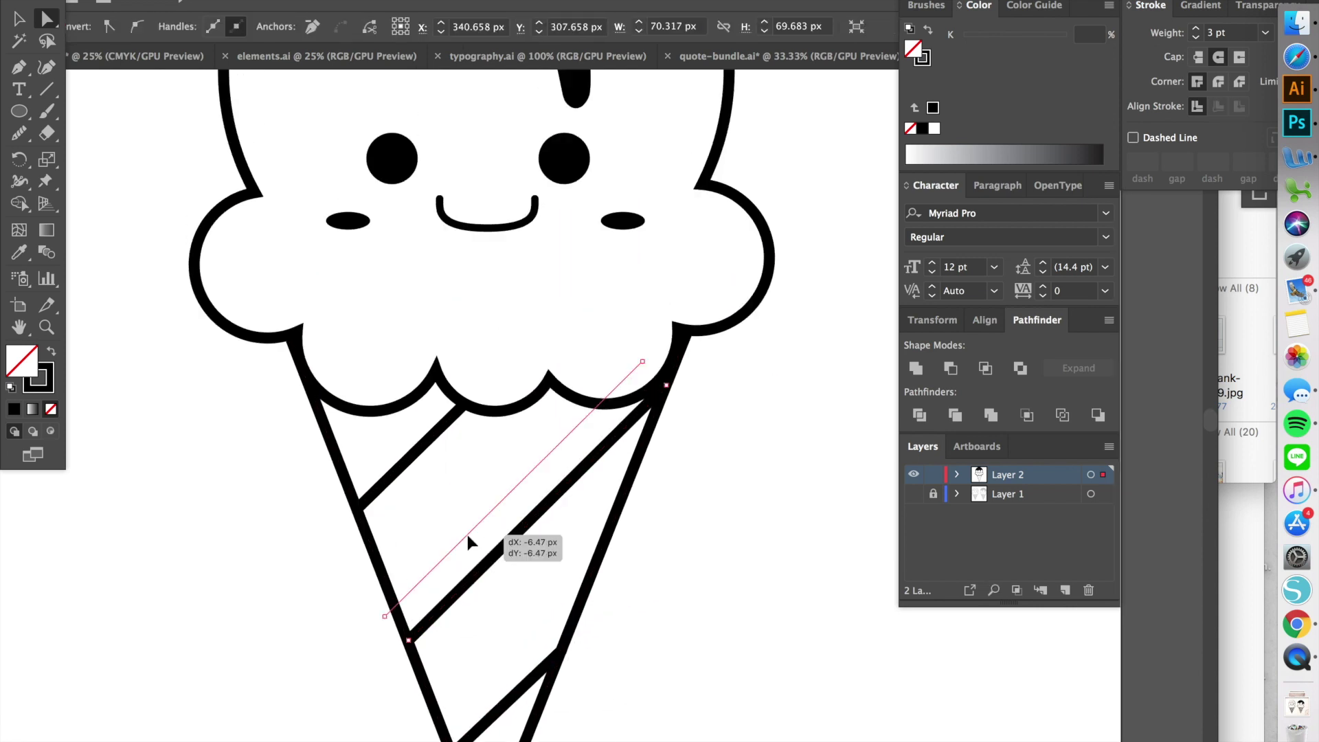
pyautogui.moveTo(653, 306); pyautogui.dragTo(584, 349)
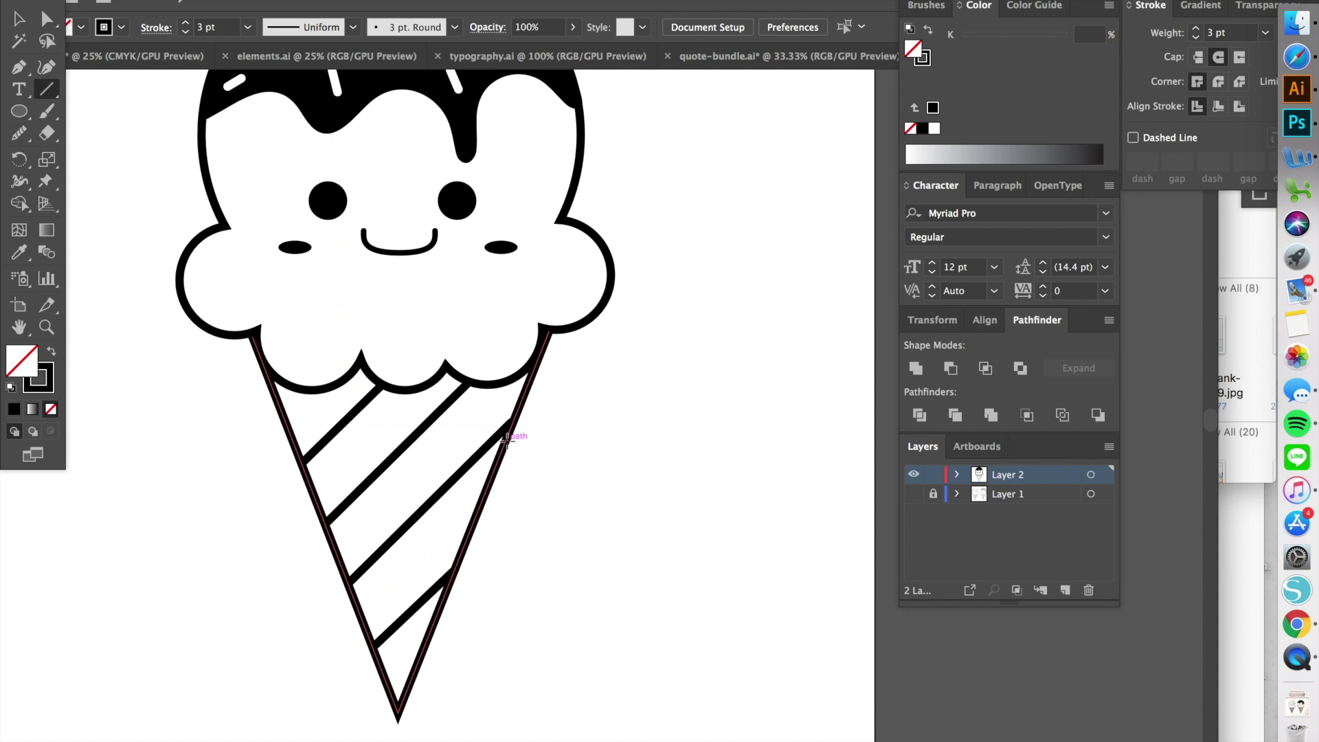
# - Add crossing diagonal stripes in the other direction to complete the waffle pattern
pyautogui.moveTo(506, 439); pyautogui.dragTo(445, 375)
pyautogui.moveTo(469, 515); pyautogui.dragTo(348, 380)
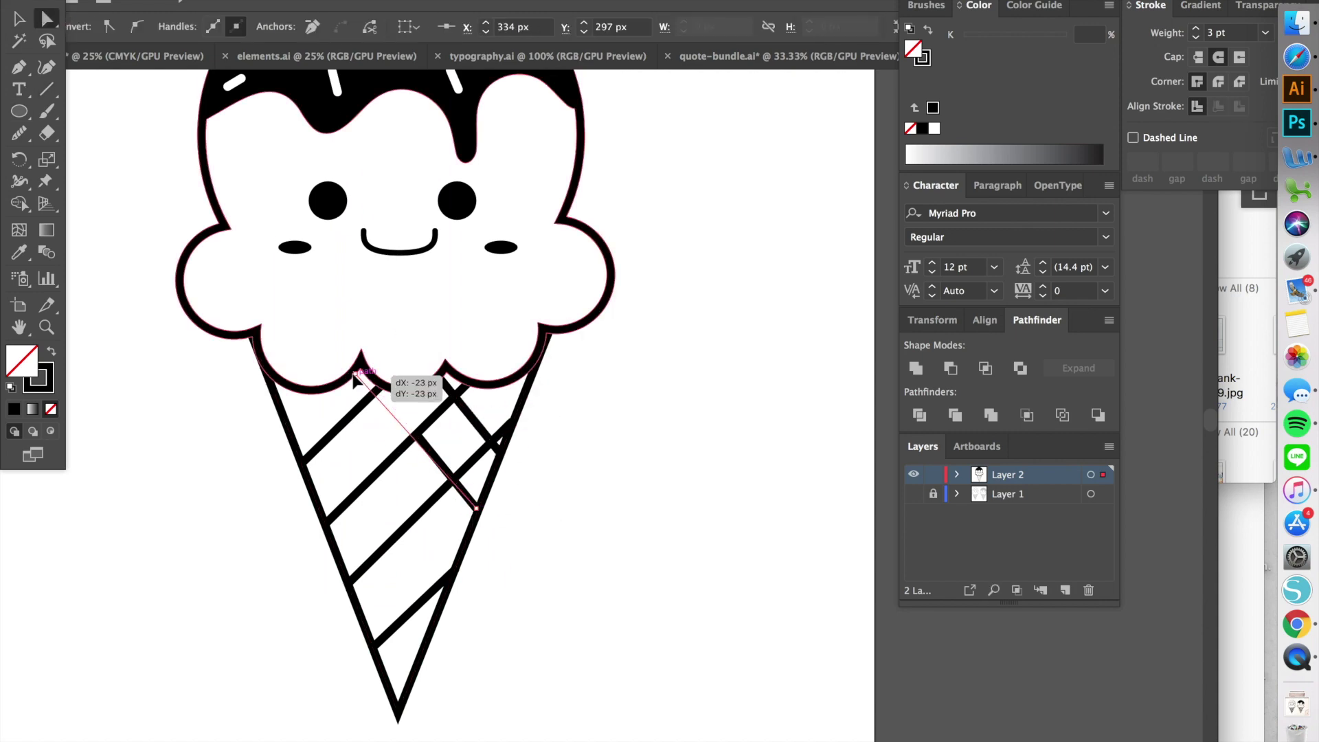
pyautogui.press('a')
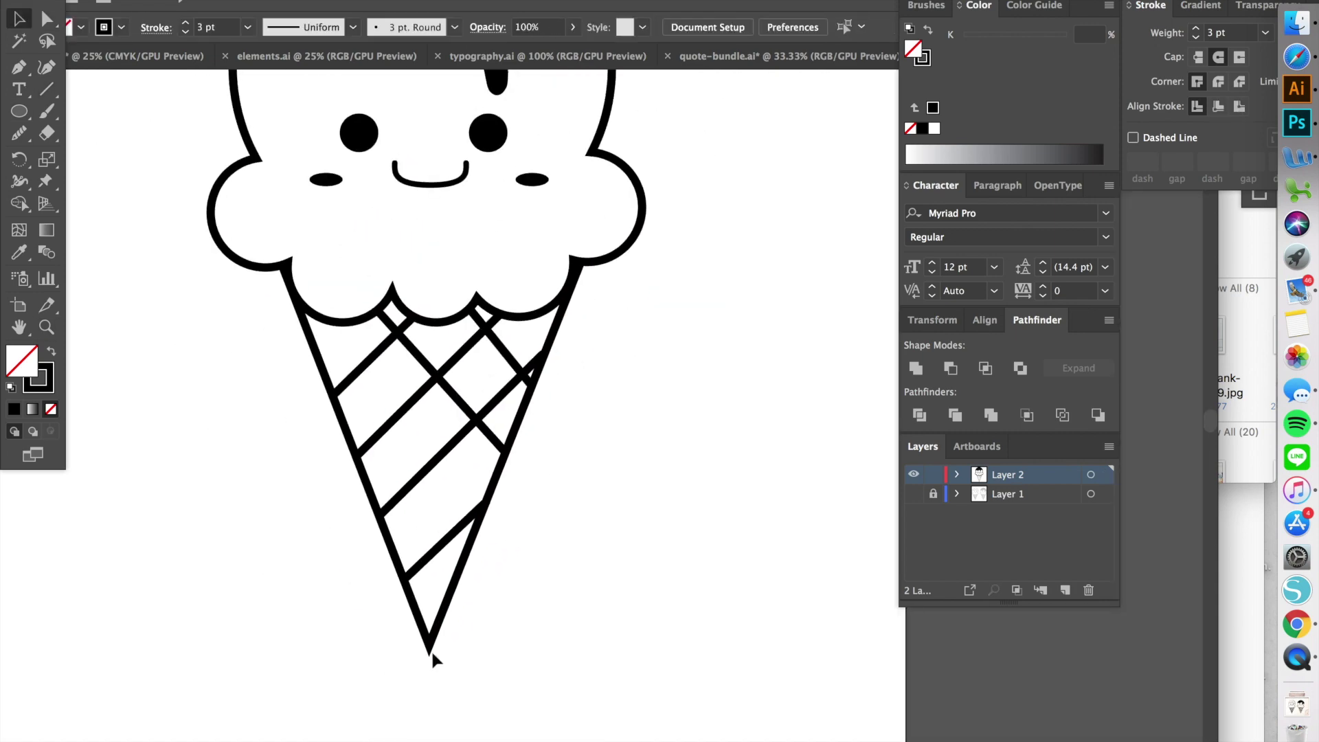
pyautogui.moveTo(485, 529); pyautogui.dragTo(333, 333)
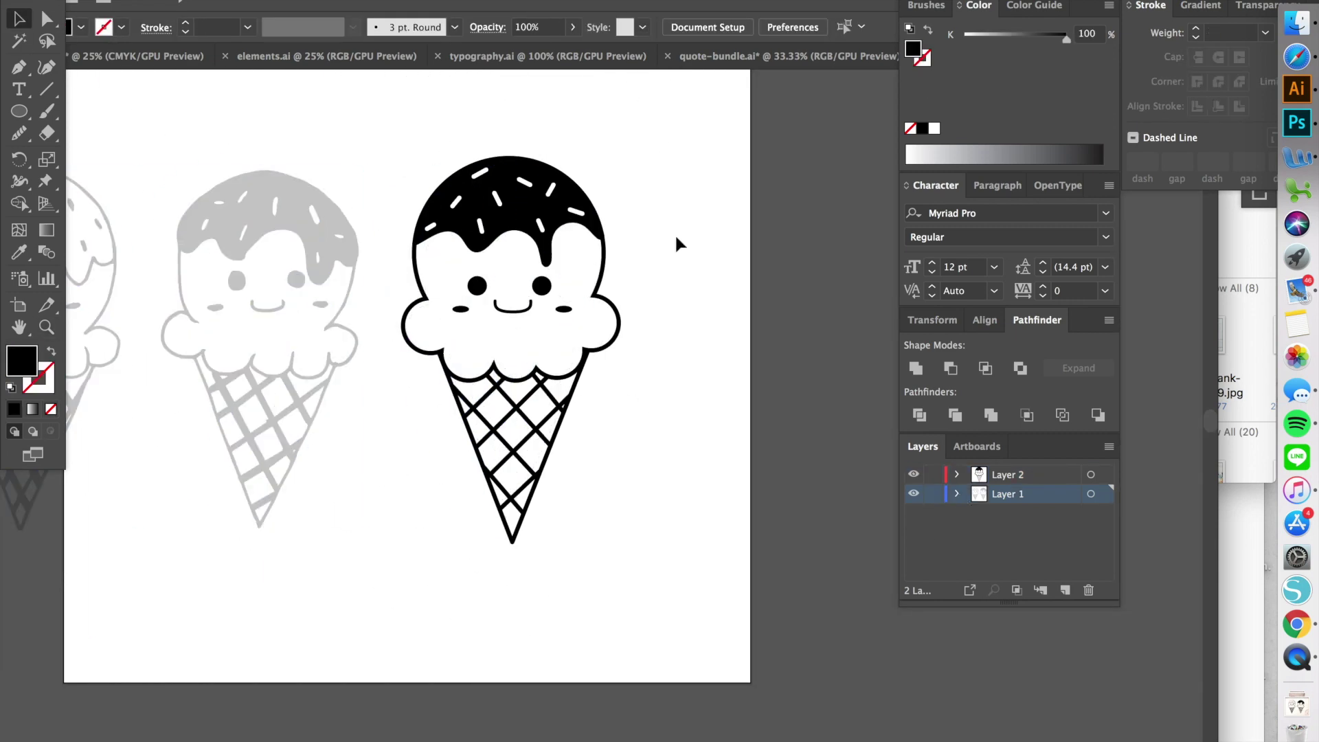
pyautogui.rightClick(580, 221)
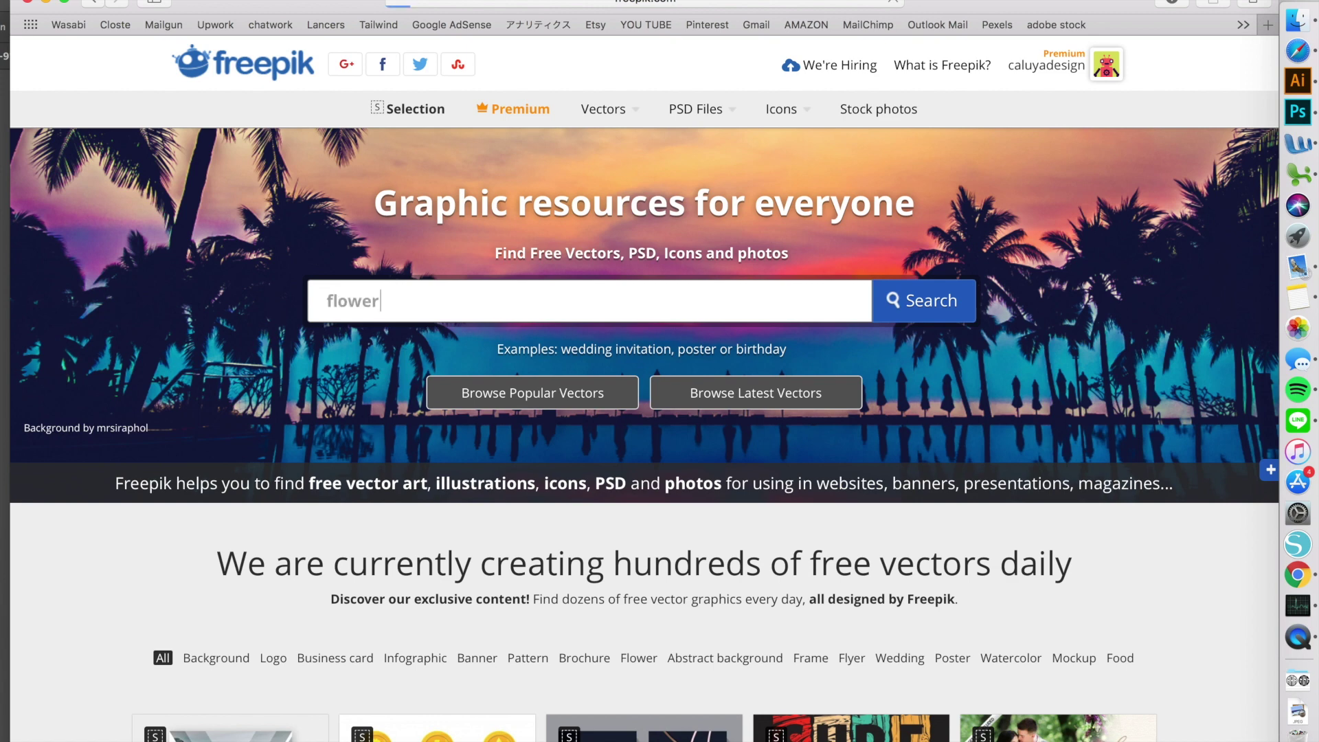
# - Run the Freepik 'flower' search, scroll the results and preview the Floral Elements page
pyautogui.press('Return')
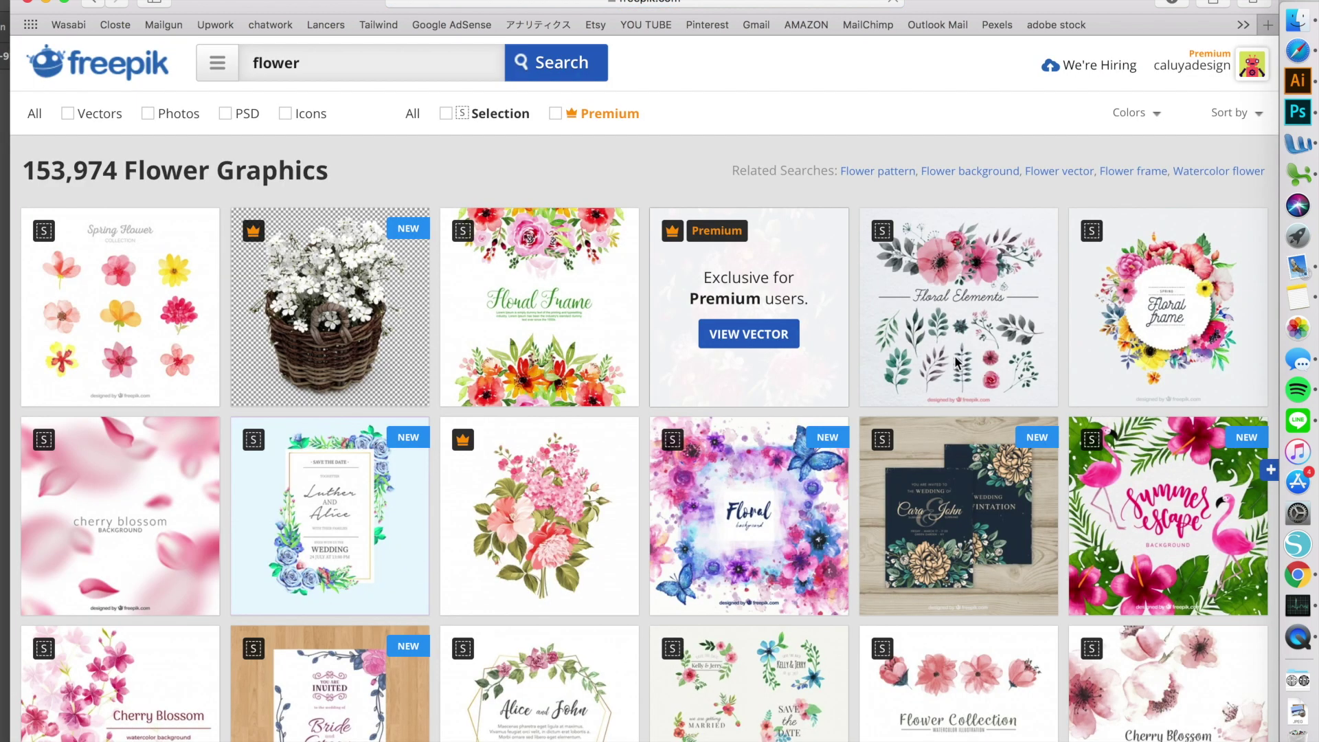
pyautogui.scroll(-2, 1073, 329)
pyautogui.scroll(2, 1073, 328)
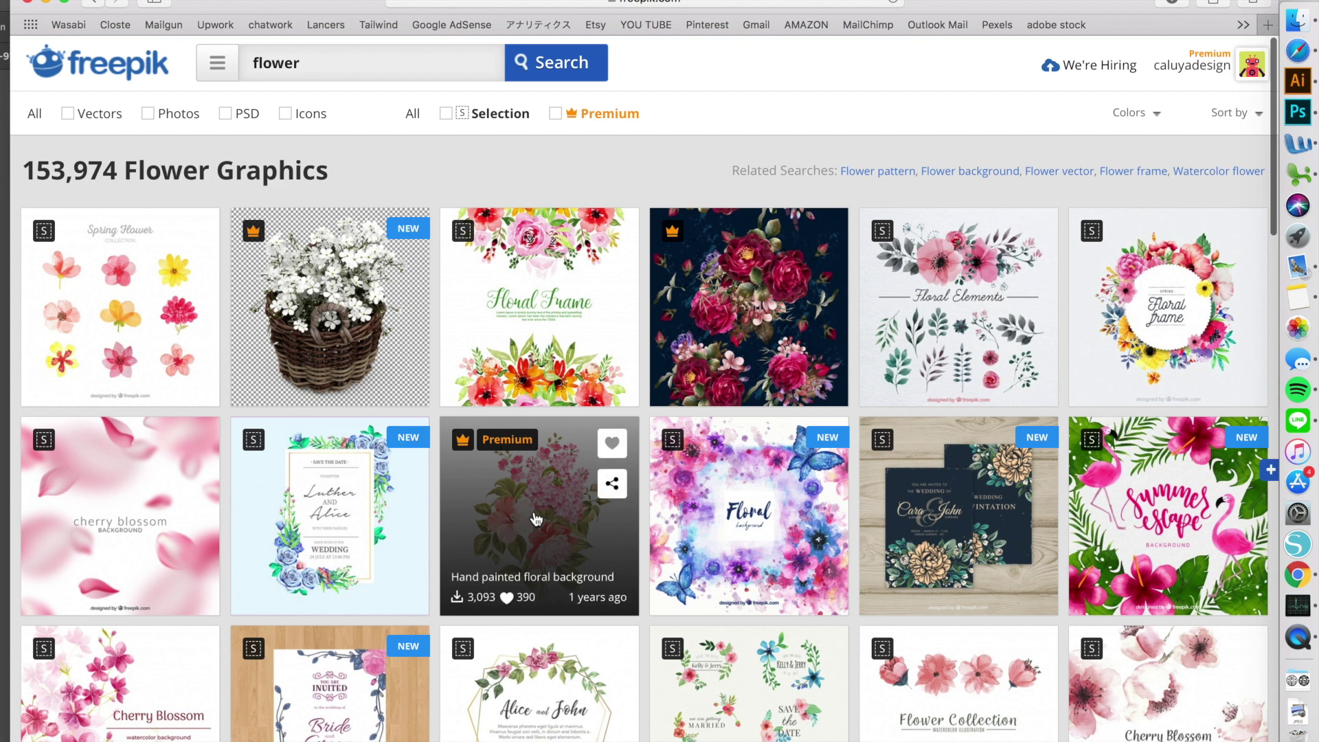
pyautogui.scroll(-1, 536, 519)
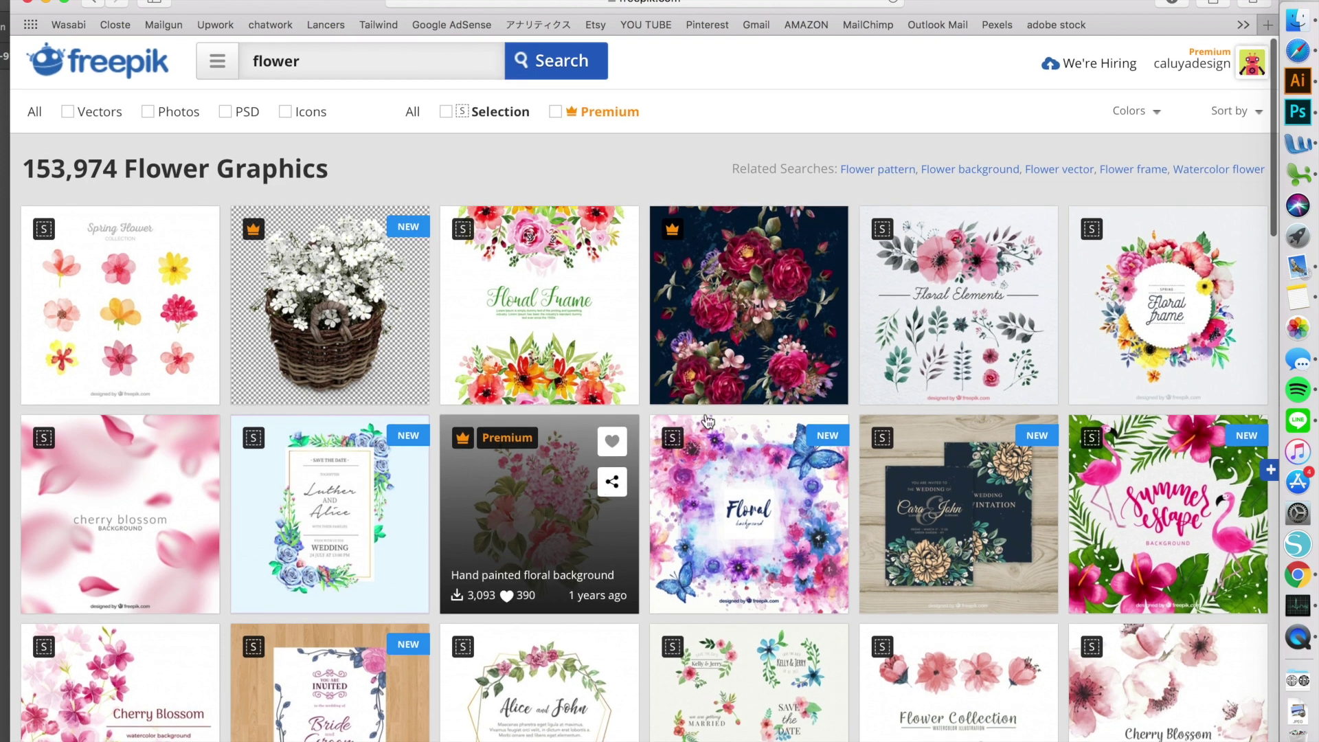
pyautogui.click(947, 320)
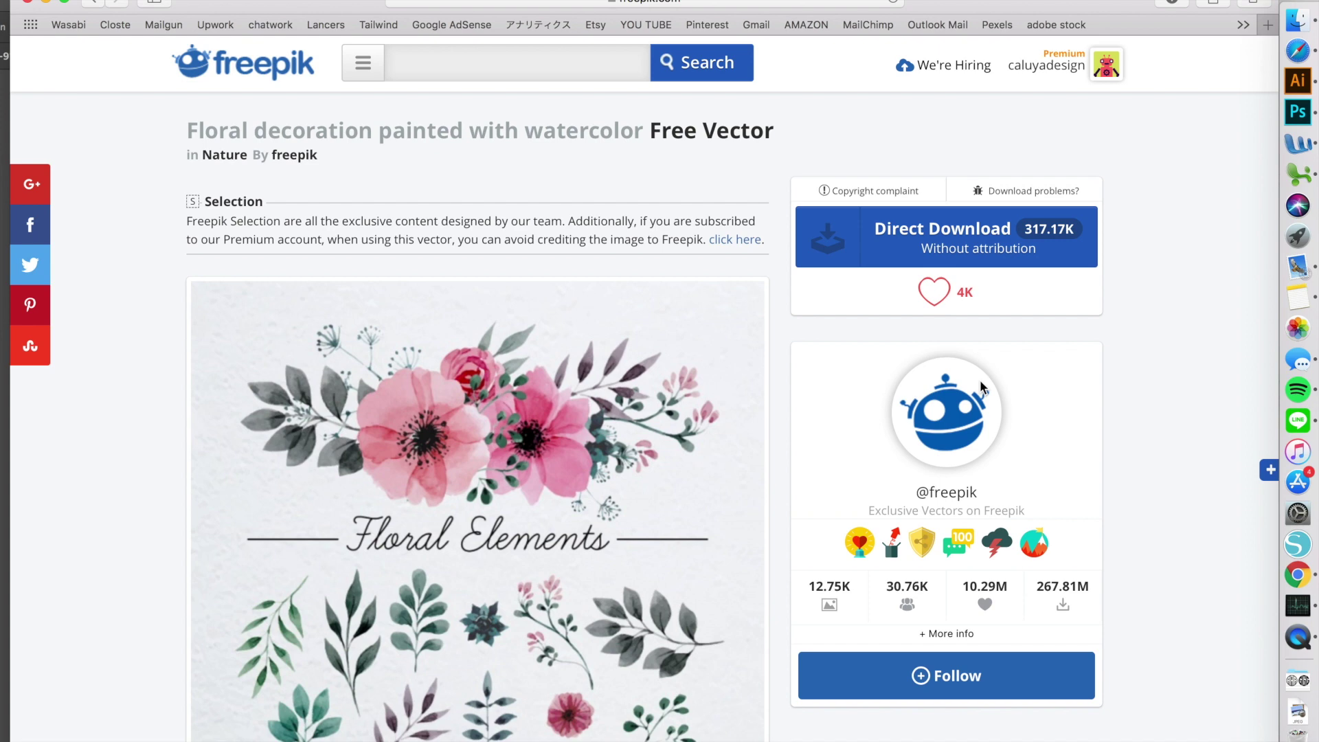
pyautogui.press('super+bracketleft')
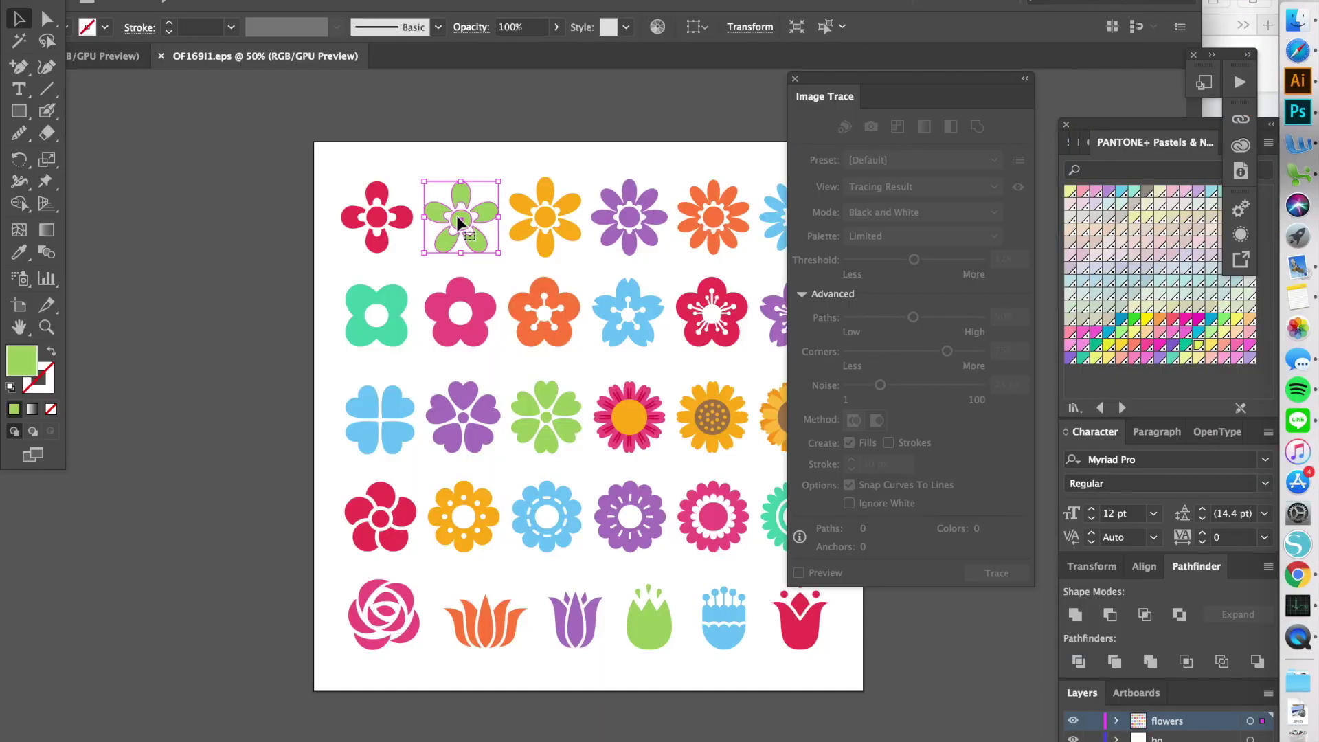
# - Close Image Trace, ungroup the flower artwork and move the bottom flower row up
pyautogui.moveTo(895, 82); pyautogui.dragTo(1078, 23)
pyautogui.click(977, 19)
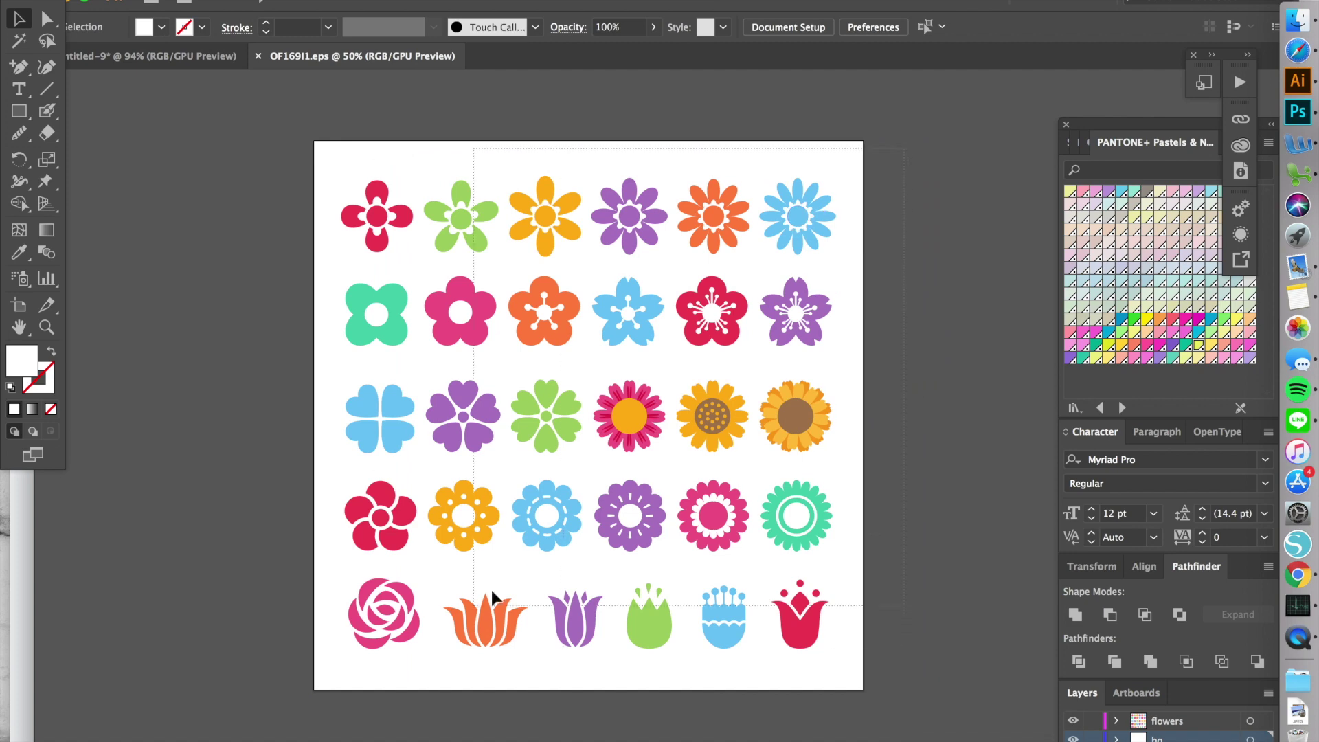
pyautogui.rightClick(845, 393)
pyautogui.click(895, 409)
pyautogui.moveTo(657, 636); pyautogui.dragTo(664, 426)
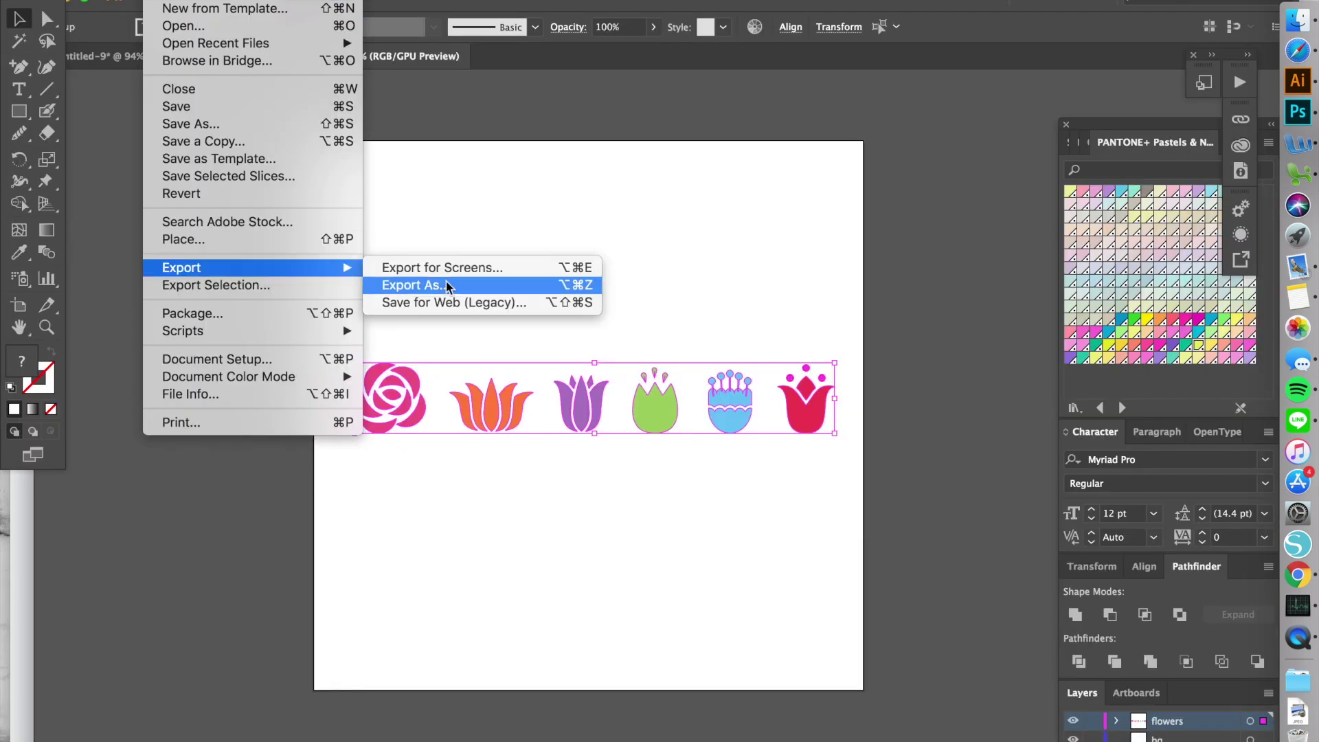
# - Export the artwork as an SVG file named 'flowers'
pyautogui.click(412, 286)
pyautogui.click(711, 423)
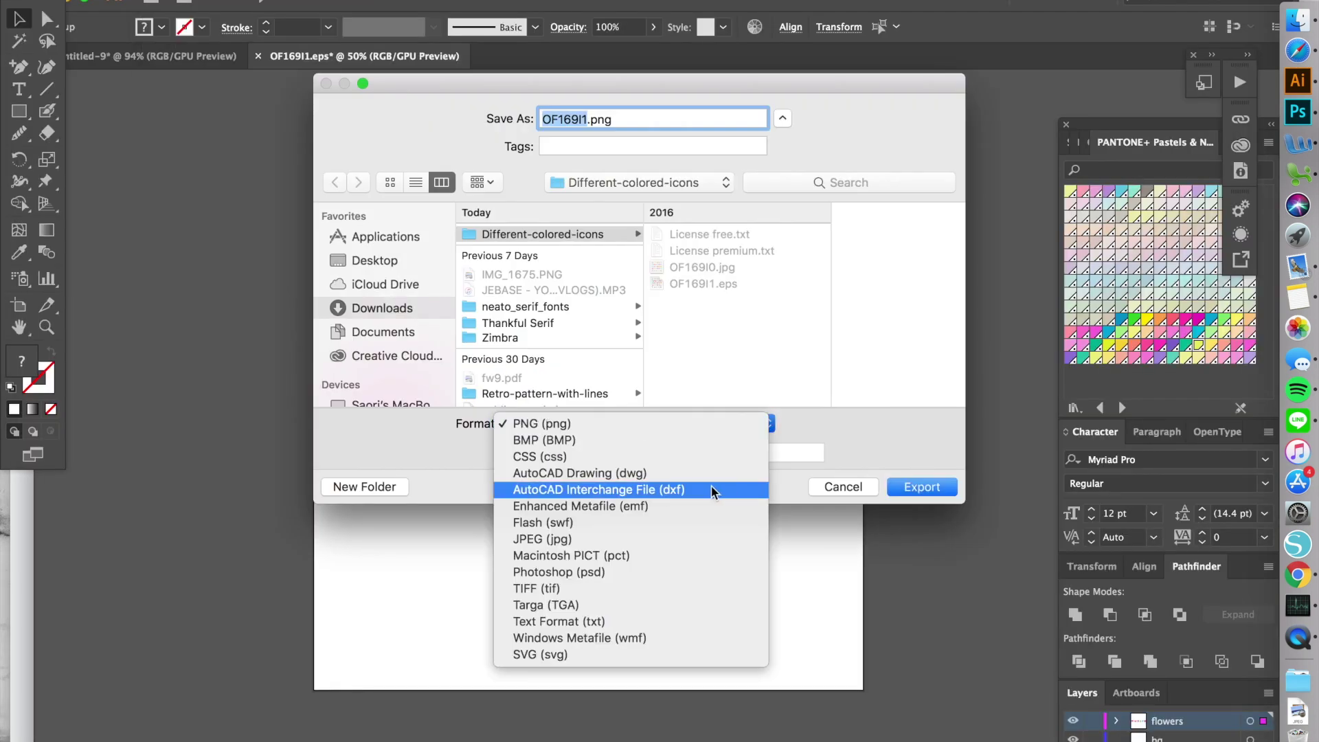
pyautogui.click(687, 655)
pyautogui.write('flowers.svg')
pyautogui.click(922, 487)
pyautogui.press('Return')
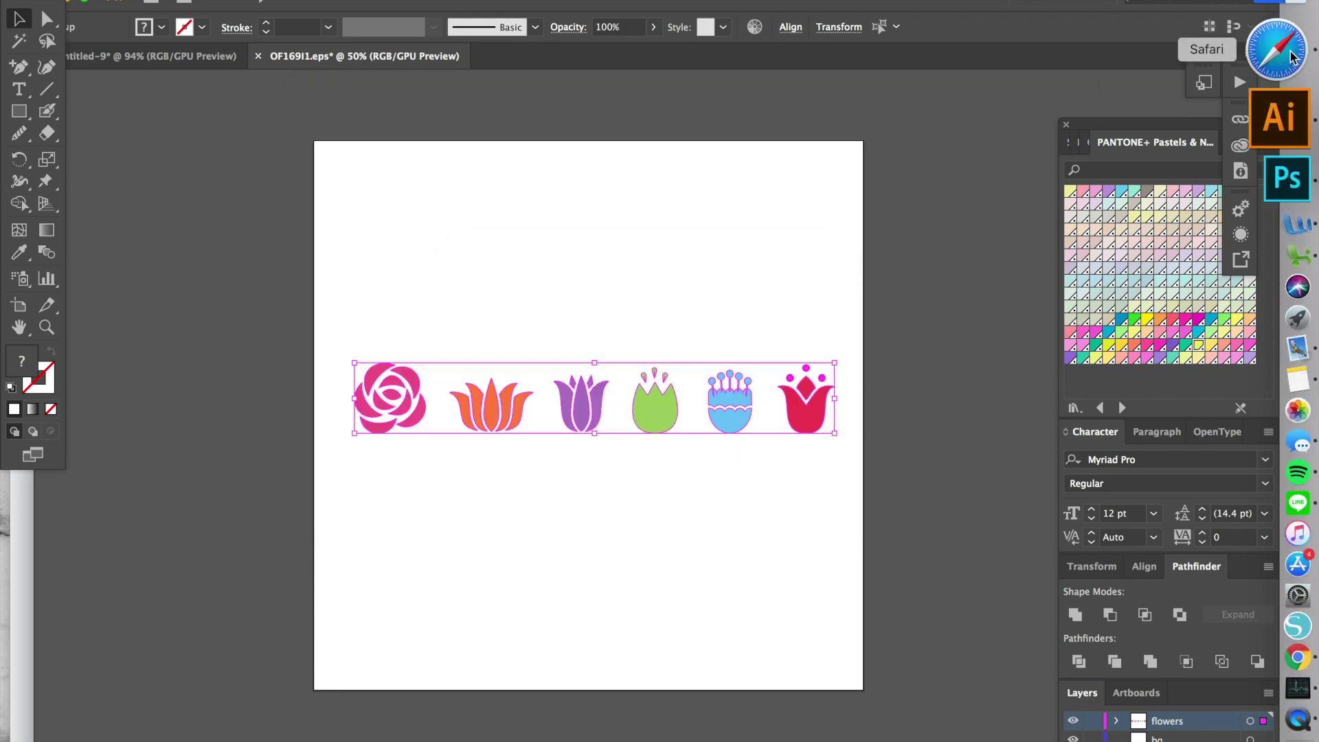
pyautogui.click(1298, 49)
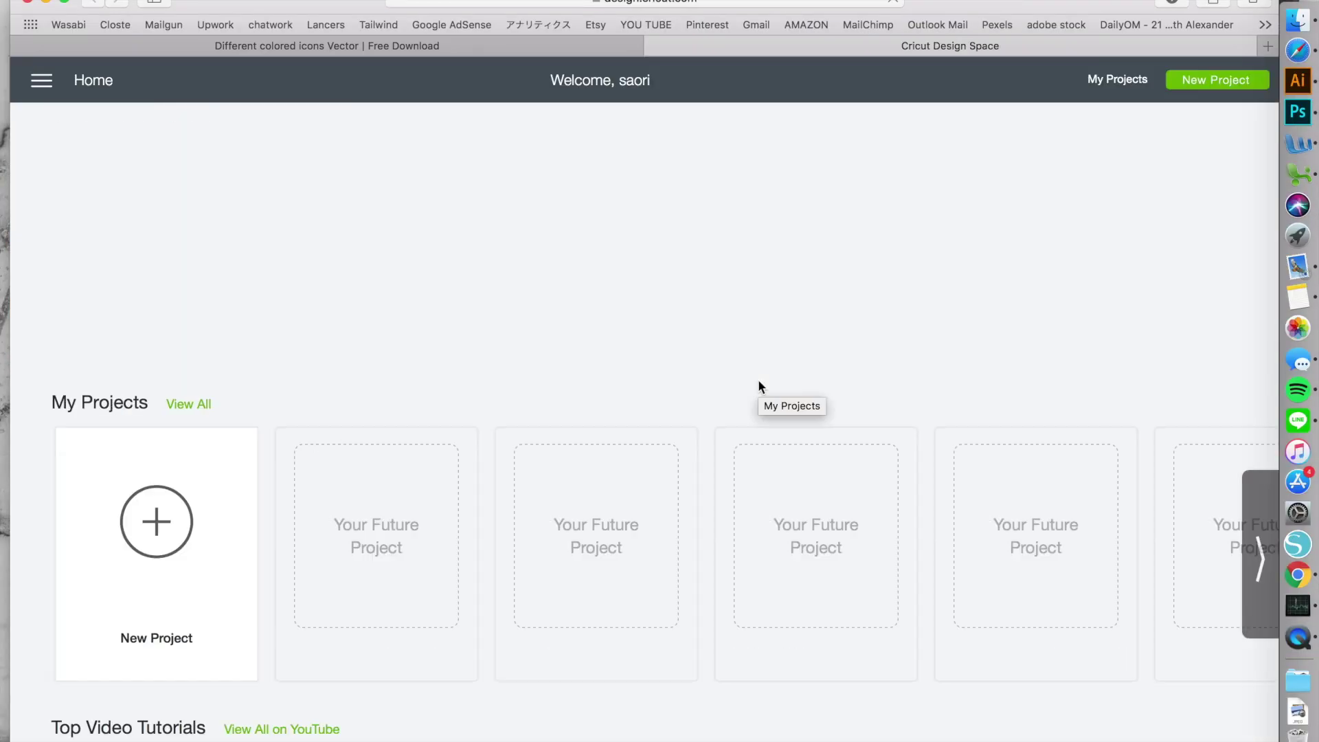
# - Upload flowers.svg to Cricut Design Space and insert it onto the canvas
pyautogui.click(359, 376)
pyautogui.click(721, 414)
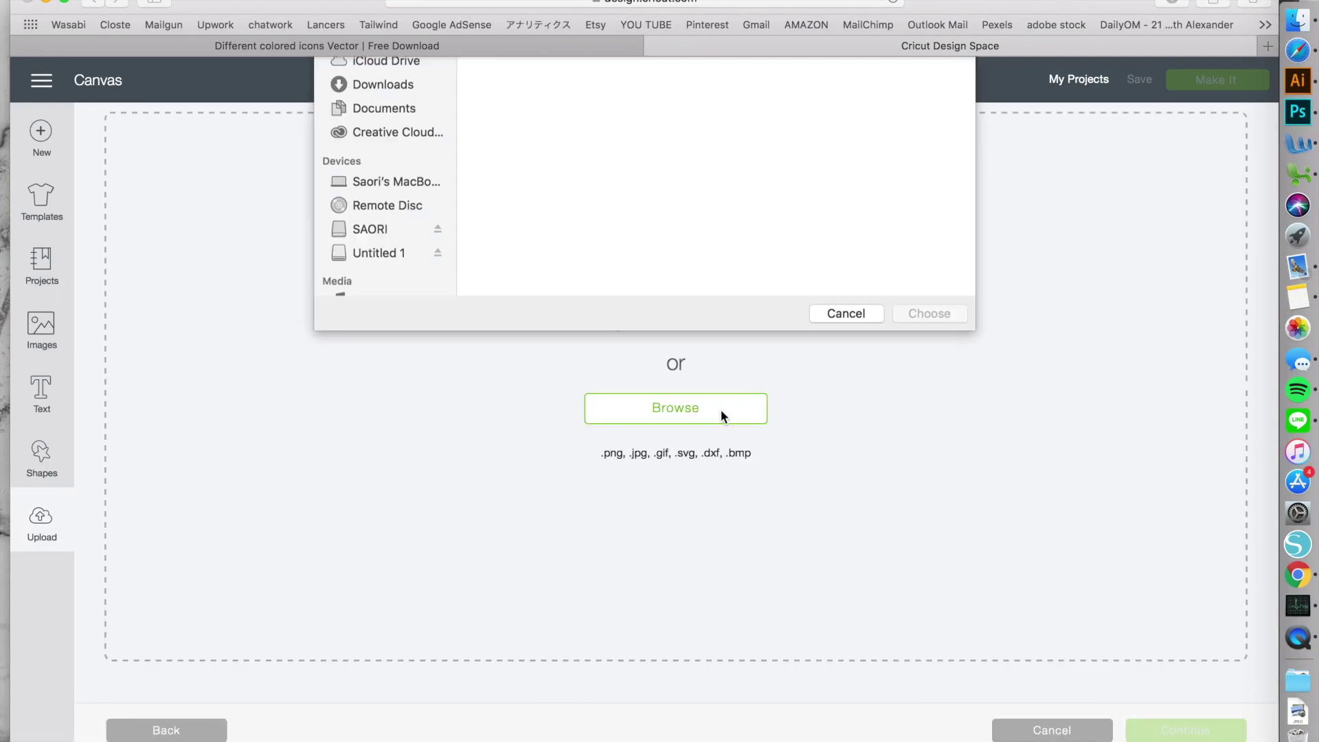
pyautogui.doubleClick(828, 137)
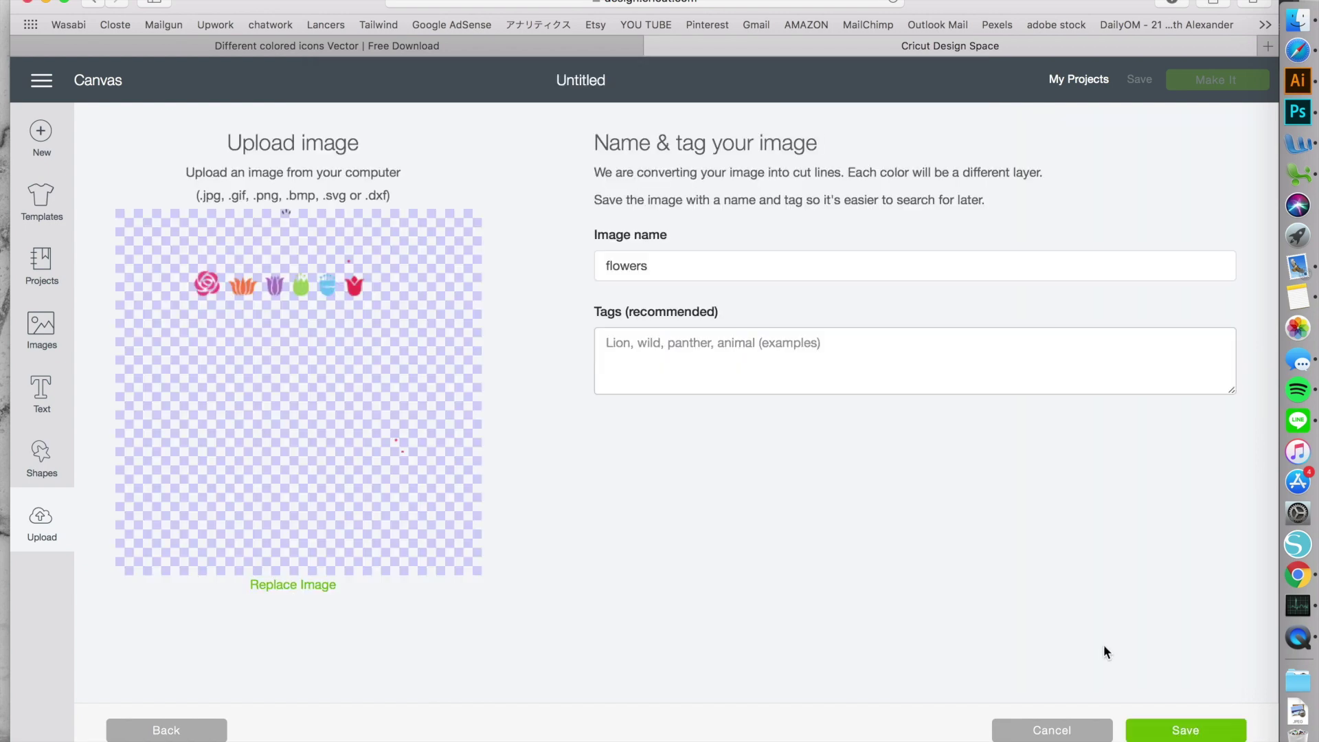
pyautogui.click(1180, 729)
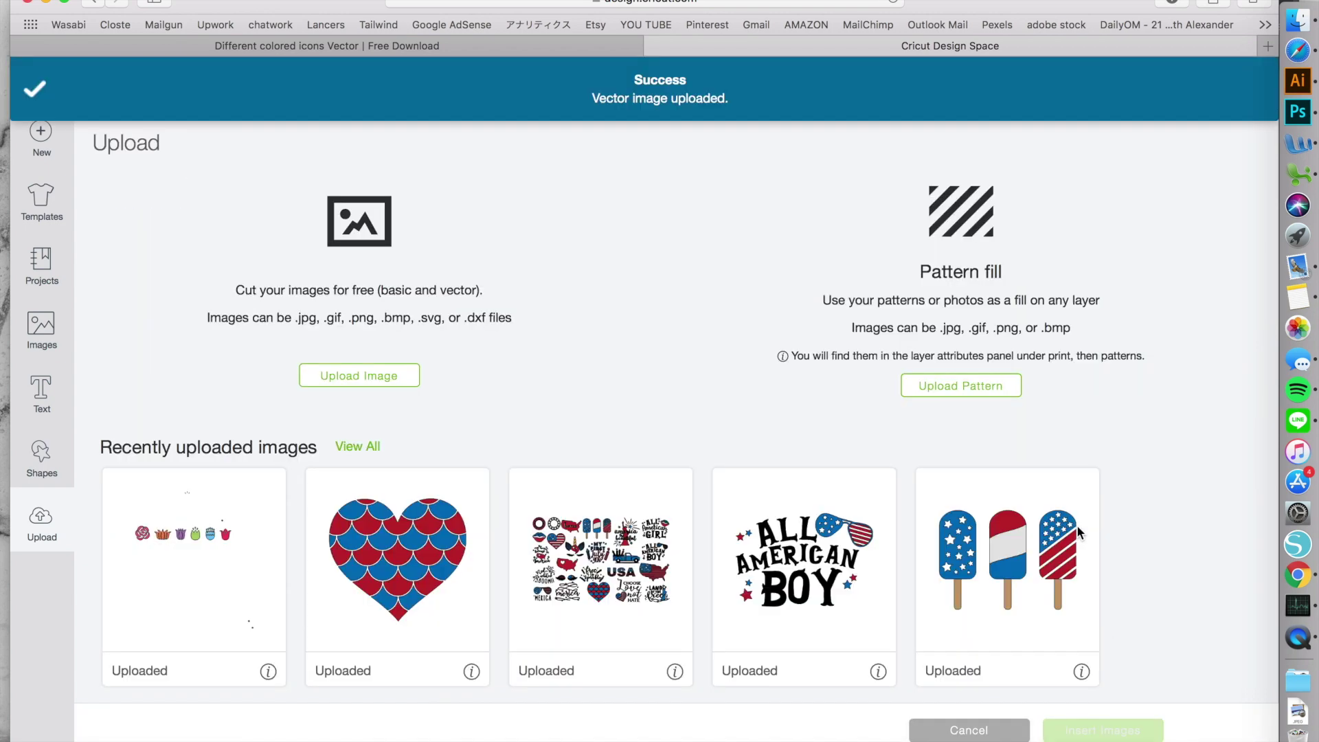
pyautogui.click(194, 560)
pyautogui.click(1103, 730)
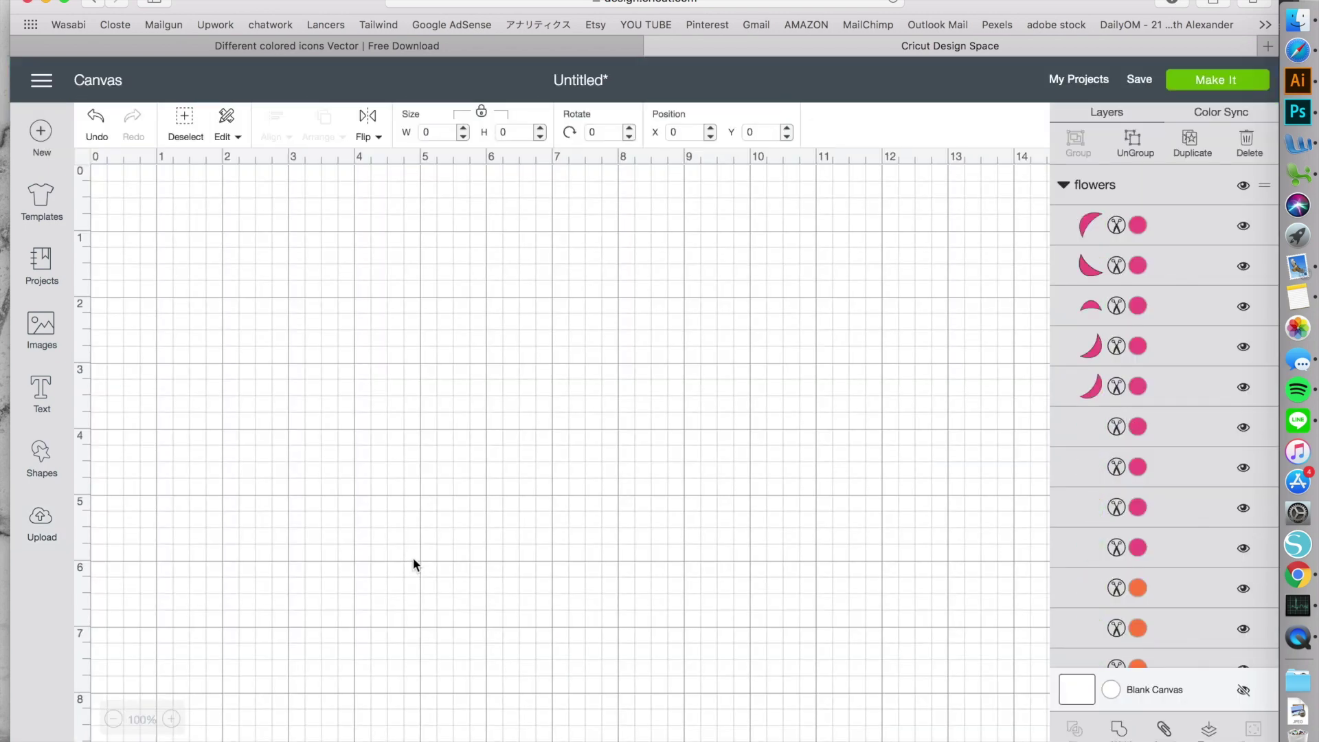
# - Ungroup the flowers and remove the tulip shapes, leaving the pink rose
pyautogui.moveTo(751, 333); pyautogui.dragTo(821, 341)
pyautogui.rightClick(455, 526)
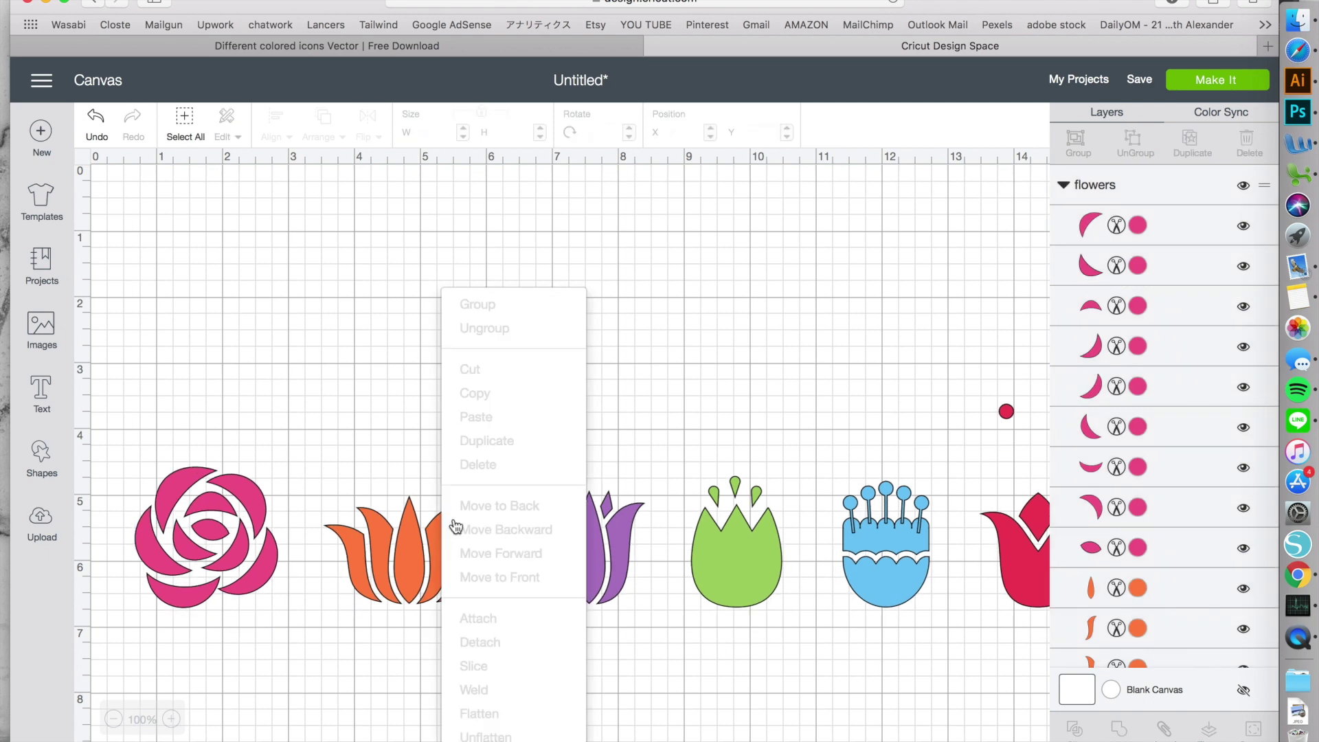
pyautogui.rightClick(592, 543)
pyautogui.click(618, 253)
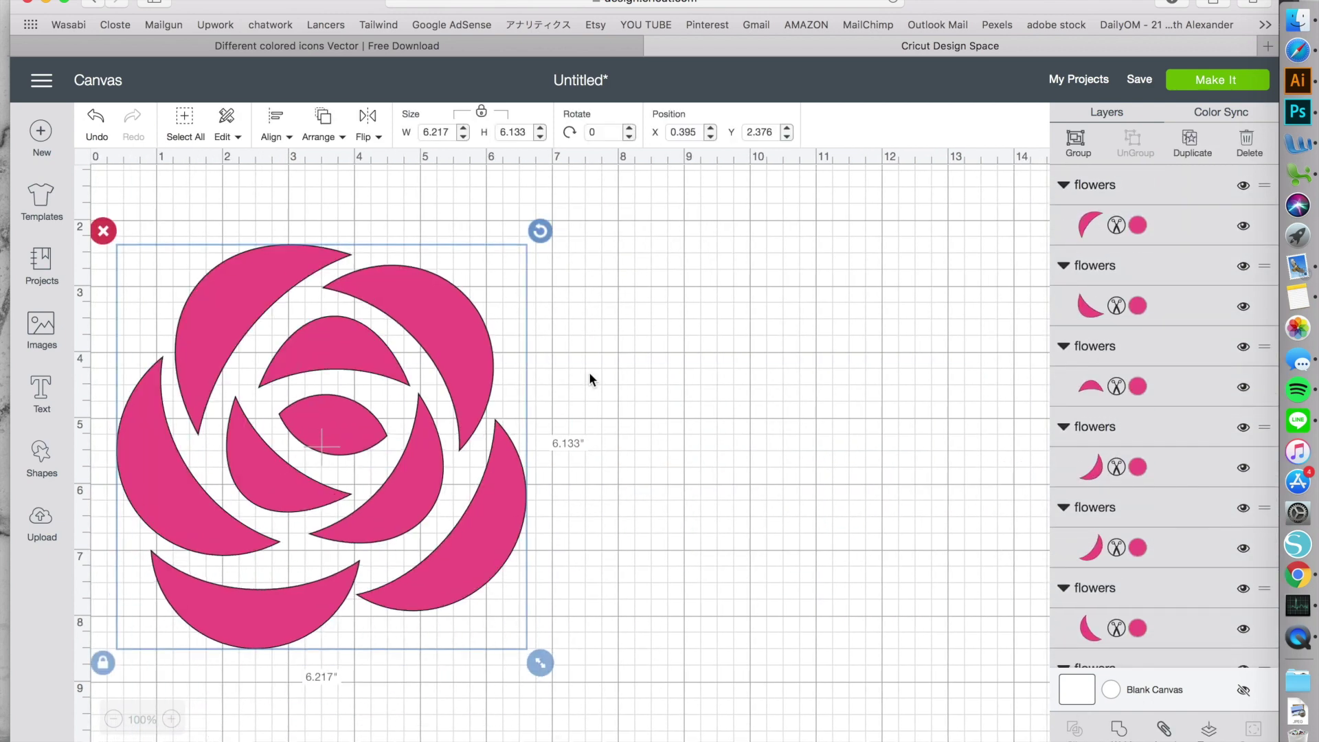
pyautogui.click(550, 600)
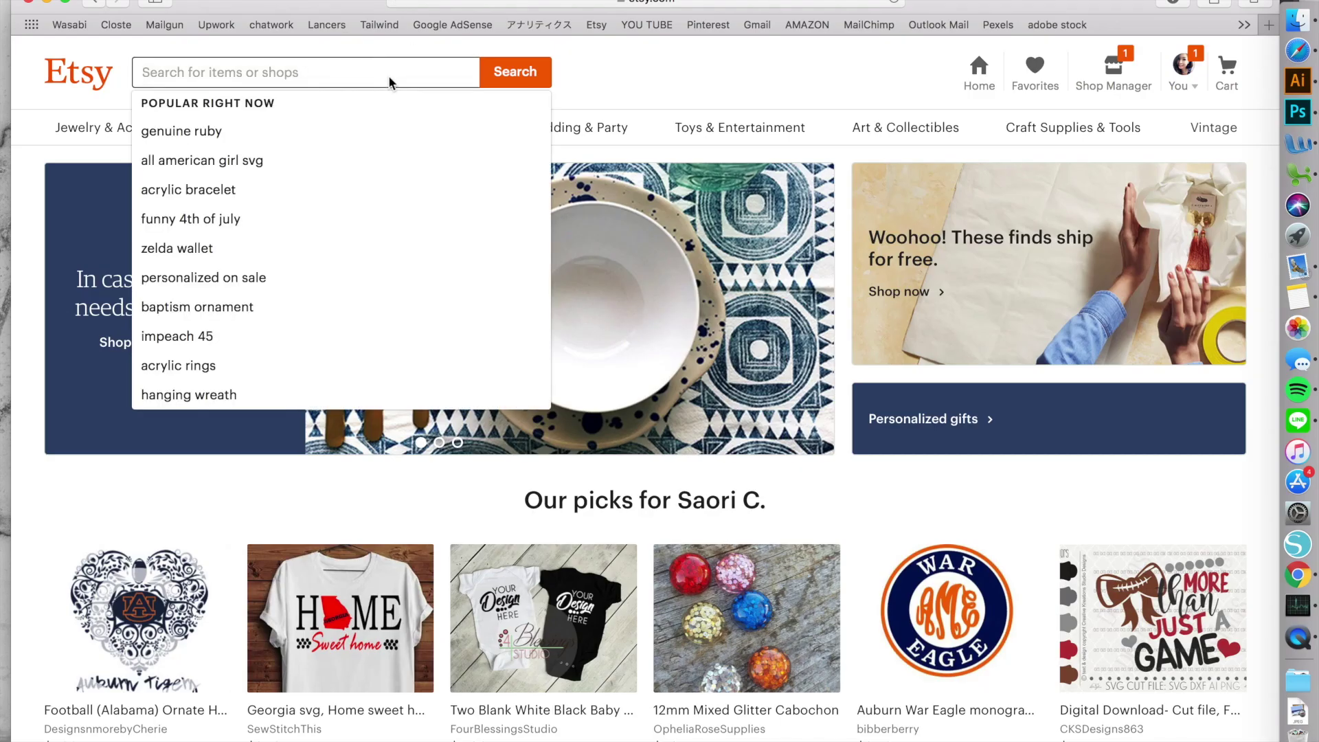
# - Search Etsy for 'custom SVG' and scroll through the 6,864 listings
pyautogui.write('SVG co')
pyautogui.press('BackSpace')
pyautogui.press('BackSpace')
pyautogui.press('BackSpace')
pyautogui.press('BackSpace')
pyautogui.press('BackSpace')
pyautogui.press('BackSpace')
pyautogui.write('custom SVG')
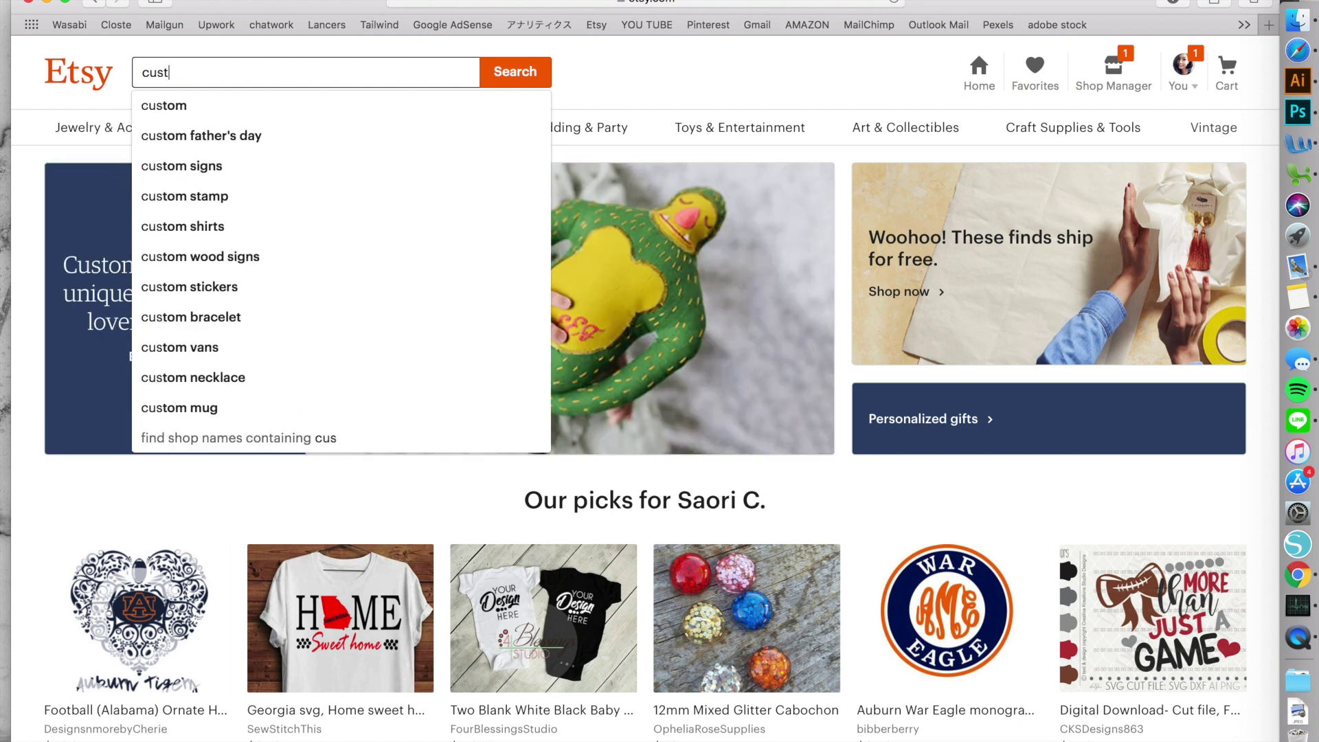
pyautogui.press('Return')
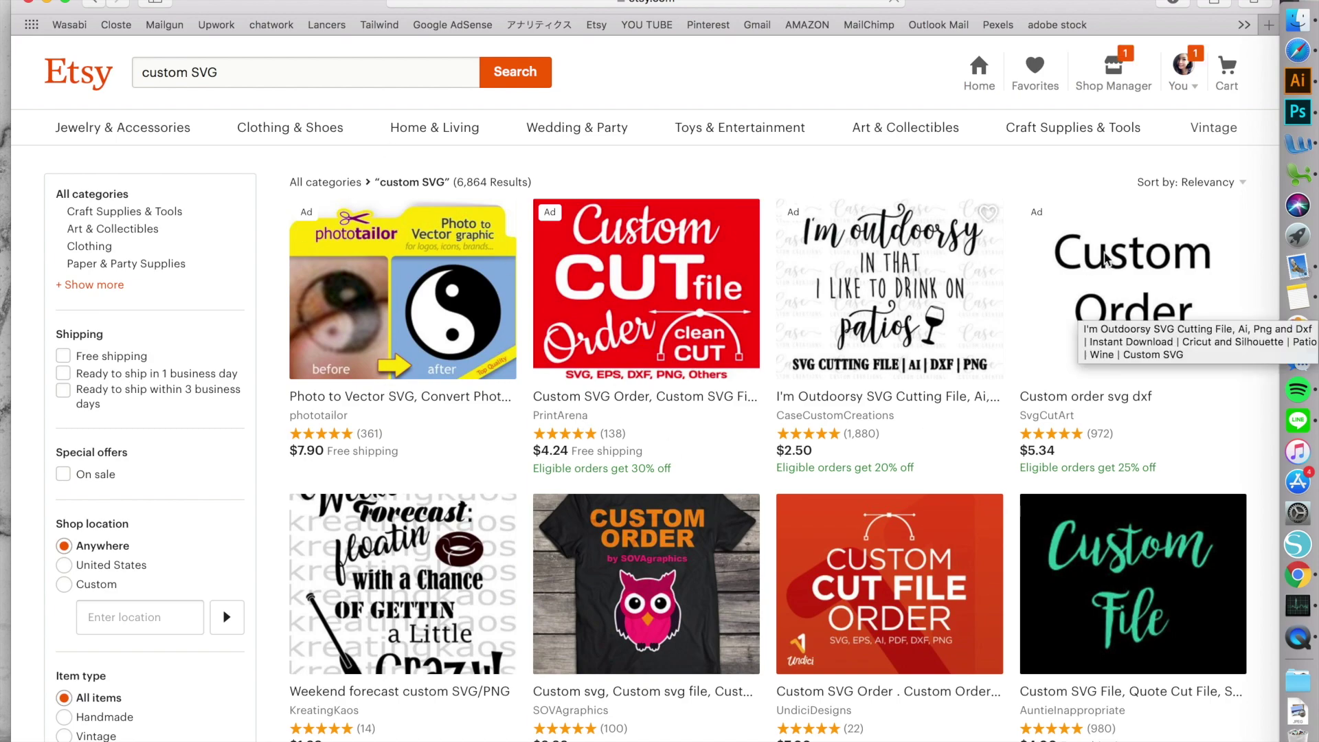
pyautogui.scroll(-3, 858, 390)
pyautogui.scroll(-5, 891, 475)
pyautogui.scroll(6, 892, 475)
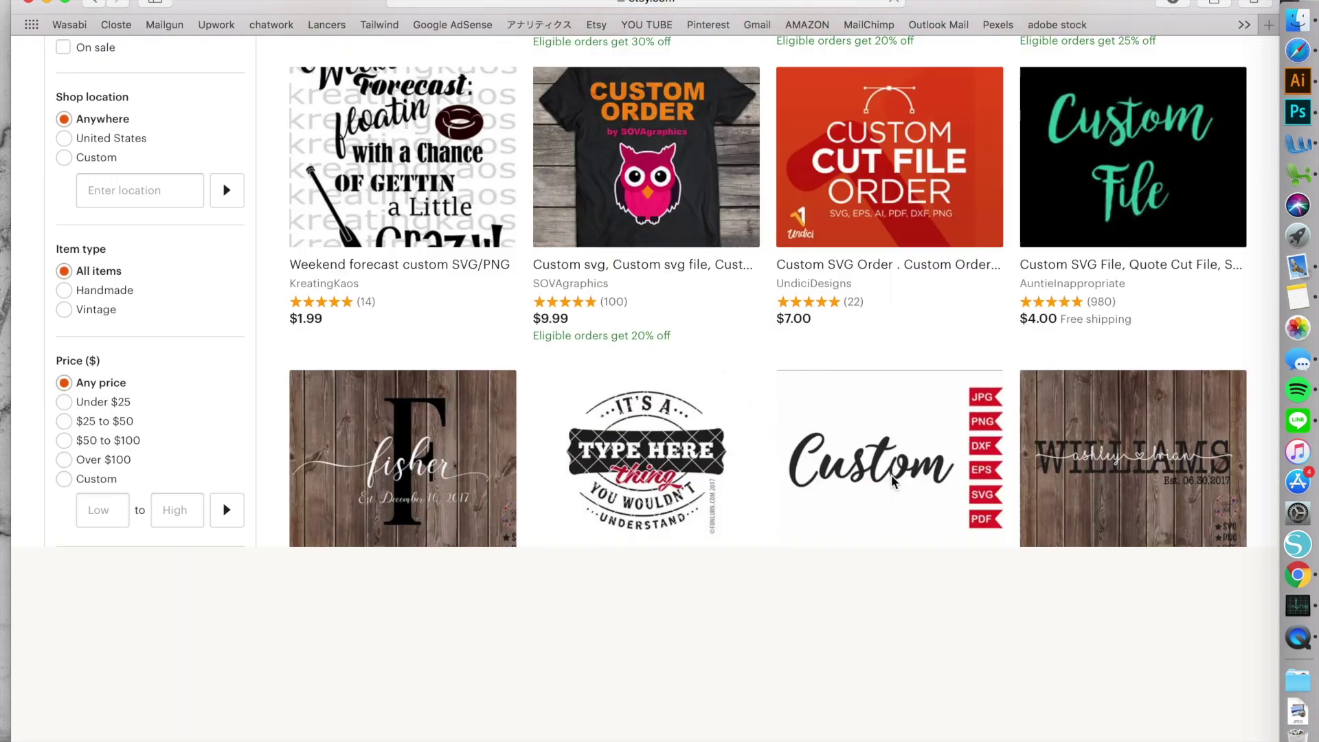
pyautogui.scroll(-1, 892, 476)
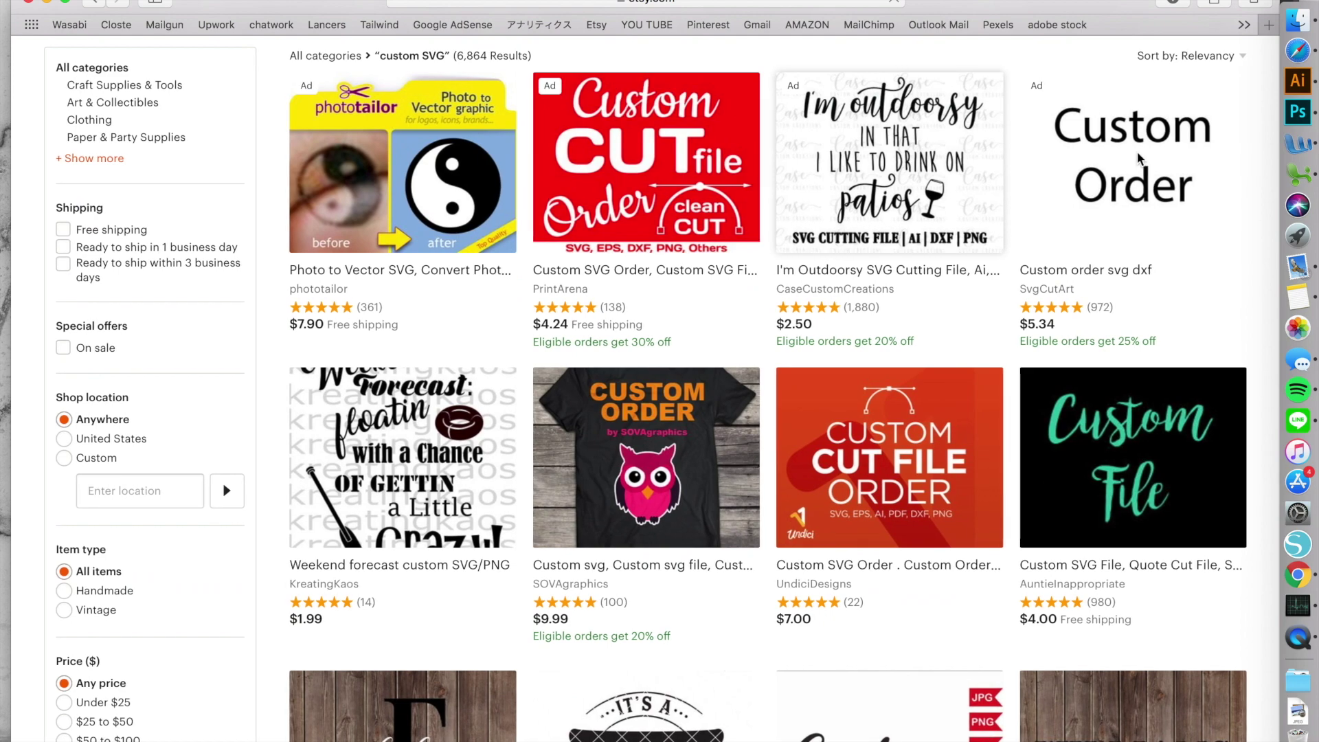